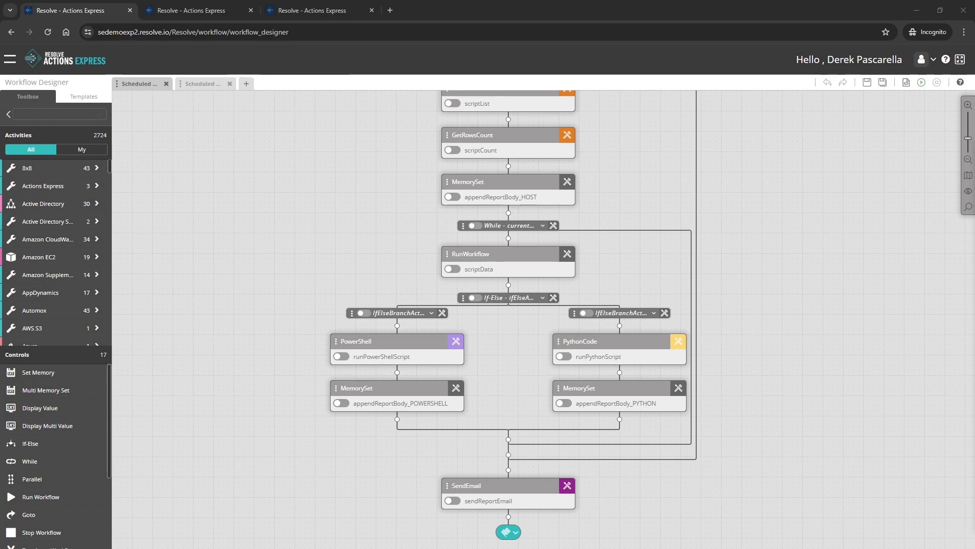
Examine the script locations and paths in the scheduledScripts variable and the host-to-script assignments in scheduledScriptHosts
key("ctrl+Tab")
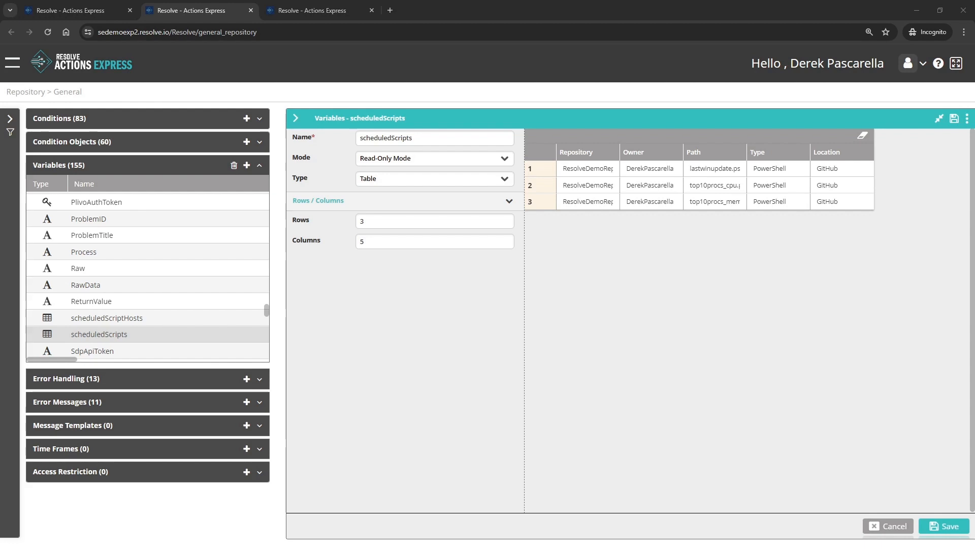
double_click(863, 170)
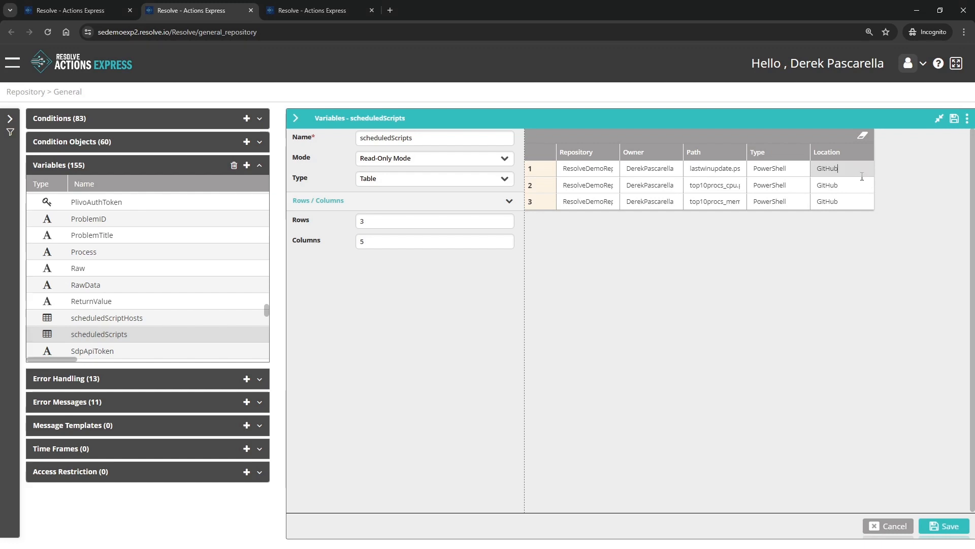
left_click(861, 186)
left_click(860, 200)
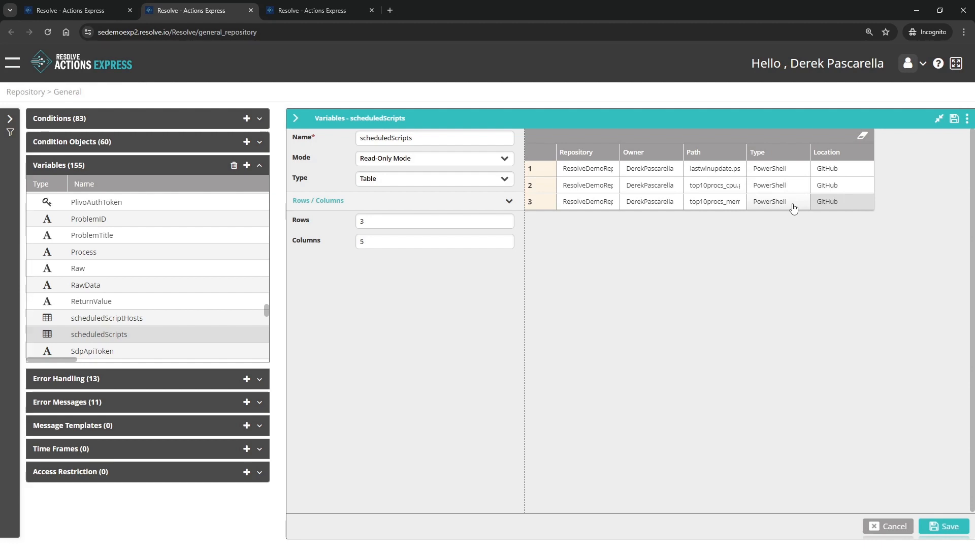
left_click(727, 171)
double_click(700, 171)
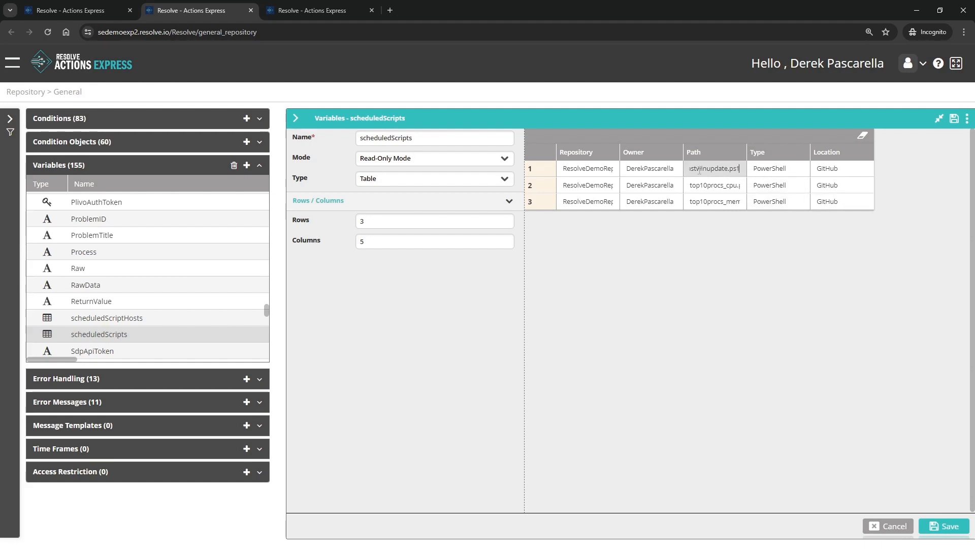
left_click_drag(737, 170, 686, 173)
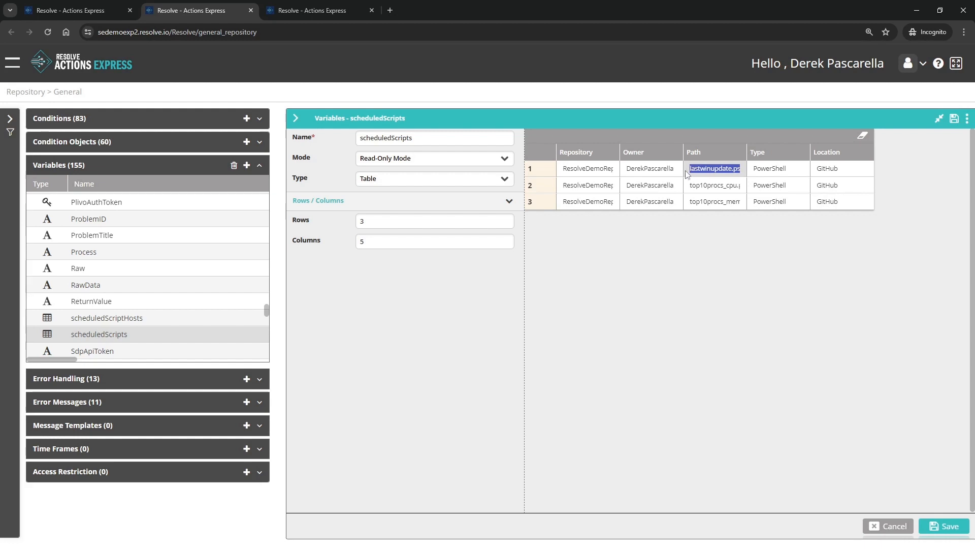
double_click(735, 188)
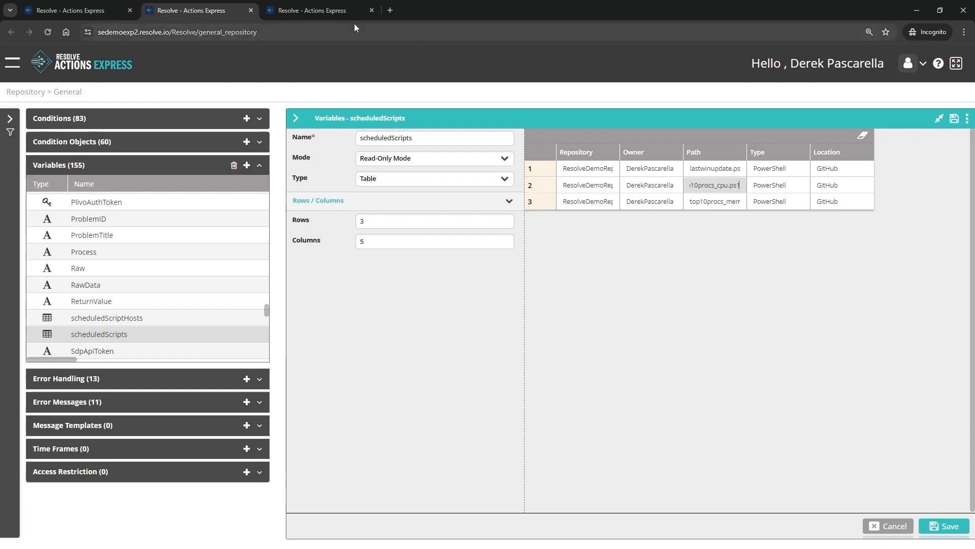
left_click(346, 10)
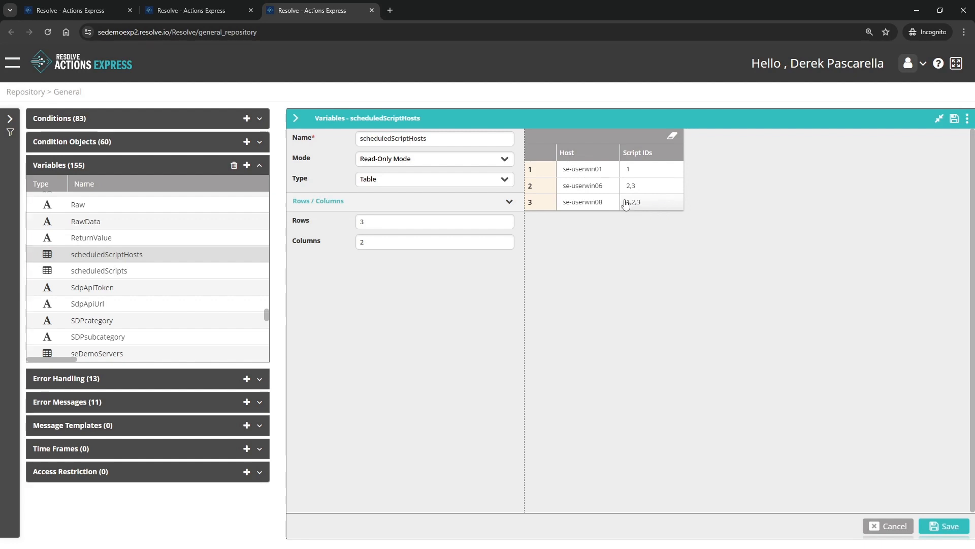
Expand the scheduledScripts table variable to 4 rows and finally to 5 rows
left_click(221, 17)
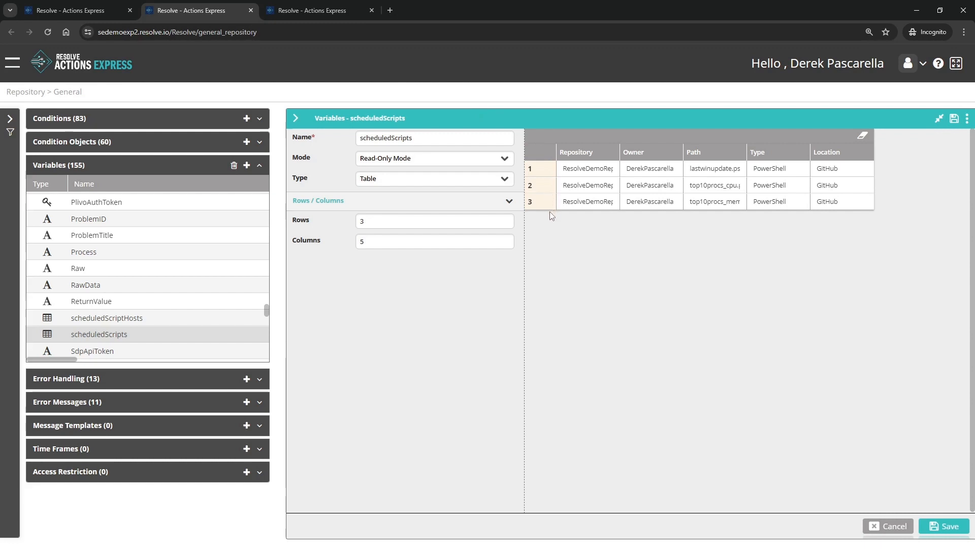
double_click(380, 220)
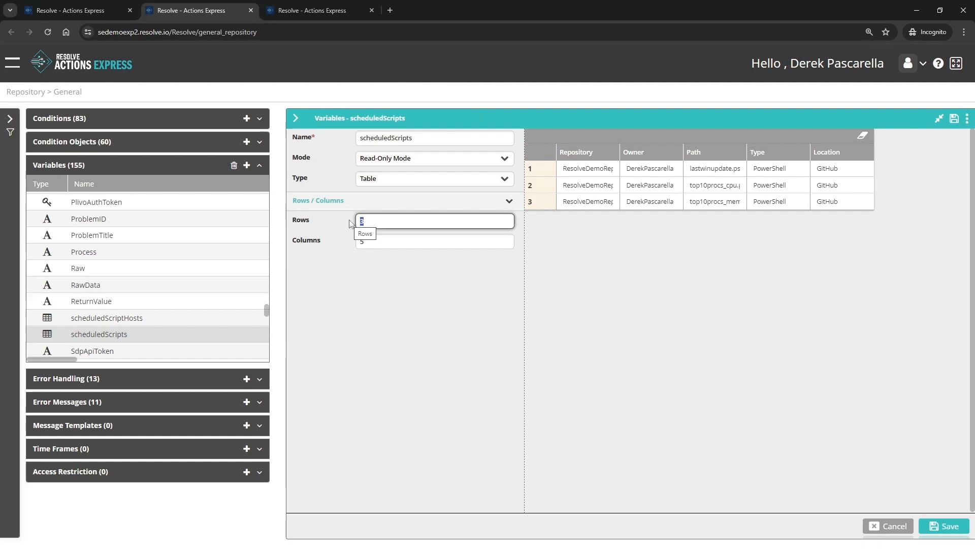
type("4")
left_click(580, 264)
double_click(356, 222)
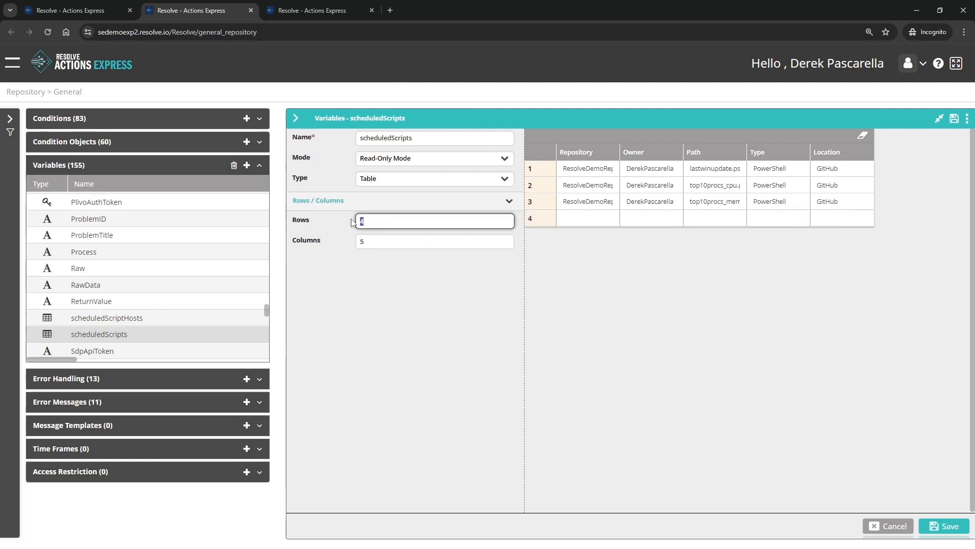
type("5")
left_click(589, 275)
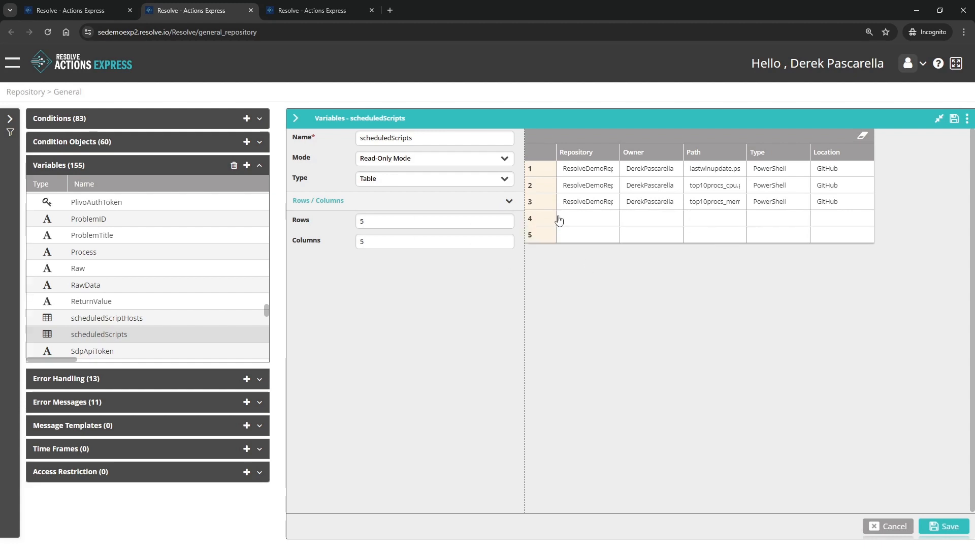
Expand the scheduledScriptHosts table variable to 4 rows and finally to 5 rows
left_click(334, 14)
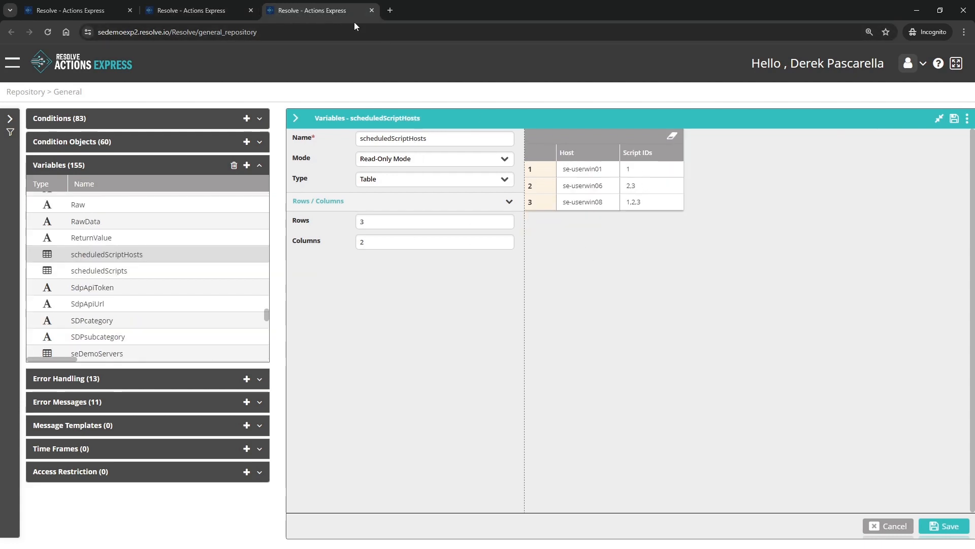
double_click(400, 222)
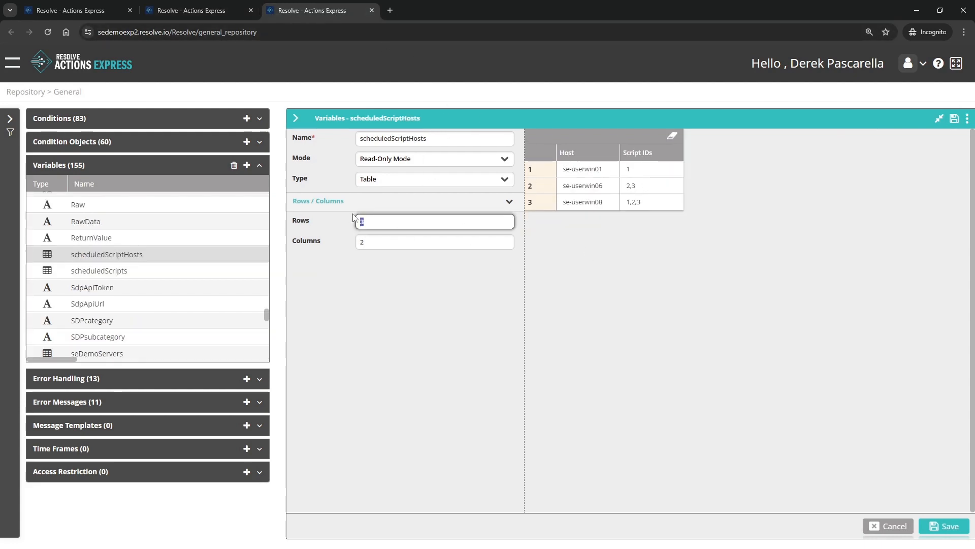
type("4")
left_click(572, 259)
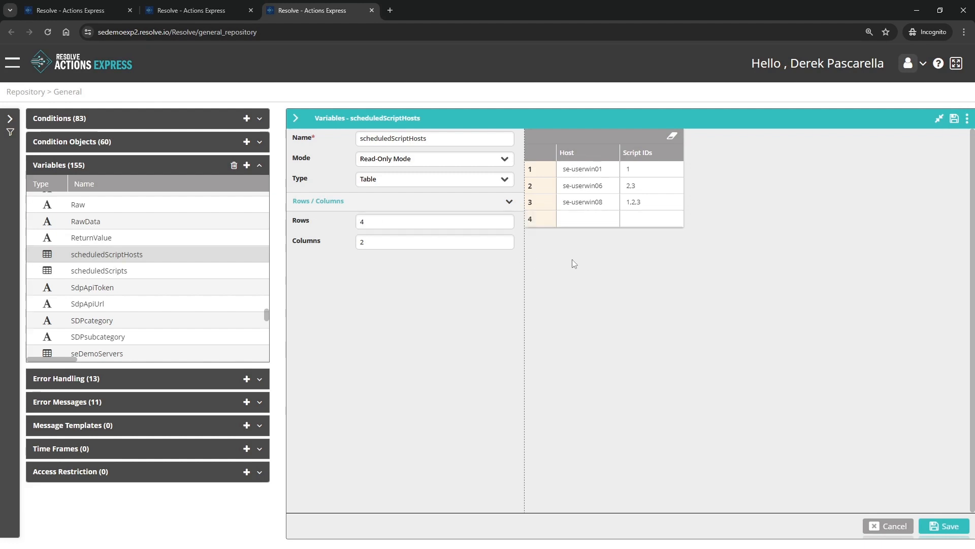
double_click(393, 221)
type("5")
left_click(596, 282)
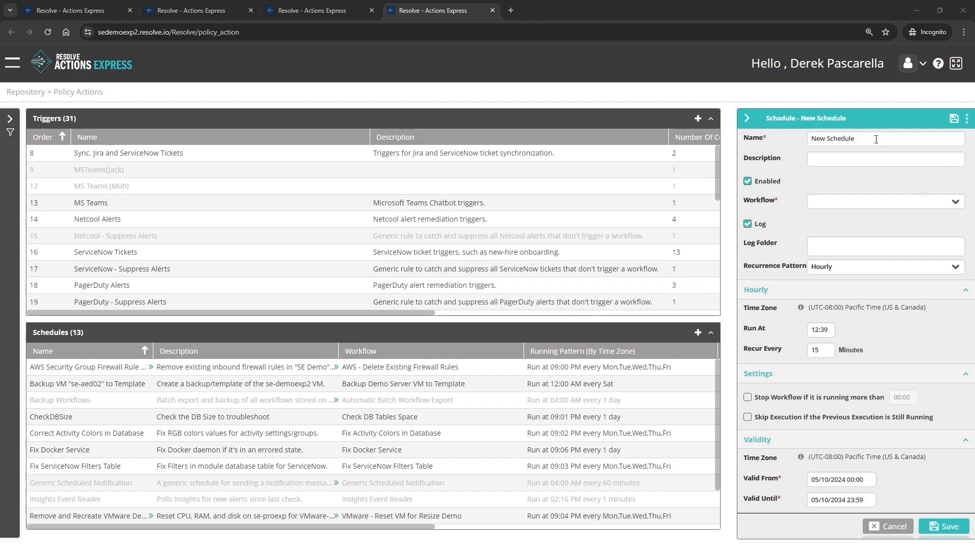
Assign the Scheduled Repo-Hosted Script Execution workflow to the new schedule in Policy Actions
left_click(876, 201)
left_click_drag(964, 216, 960, 232)
type("sche")
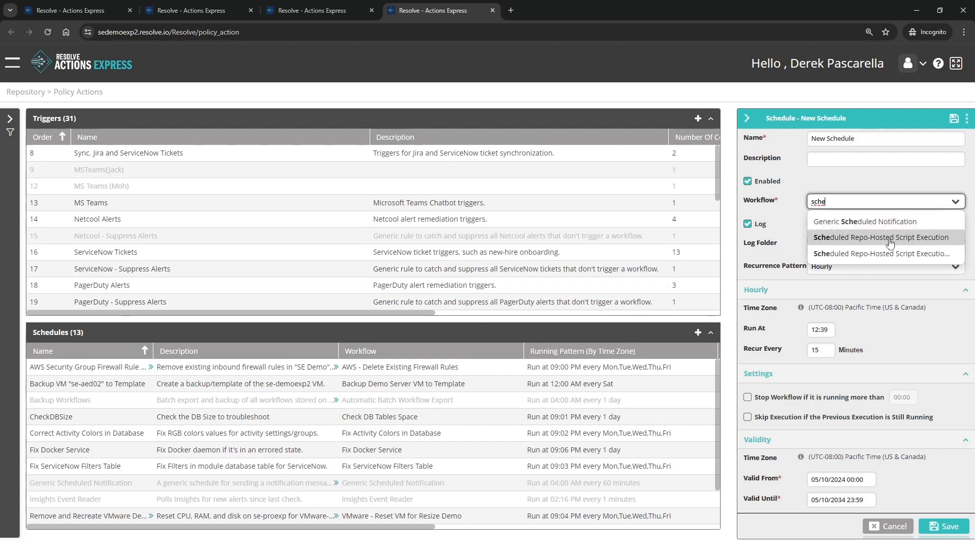
left_click(891, 237)
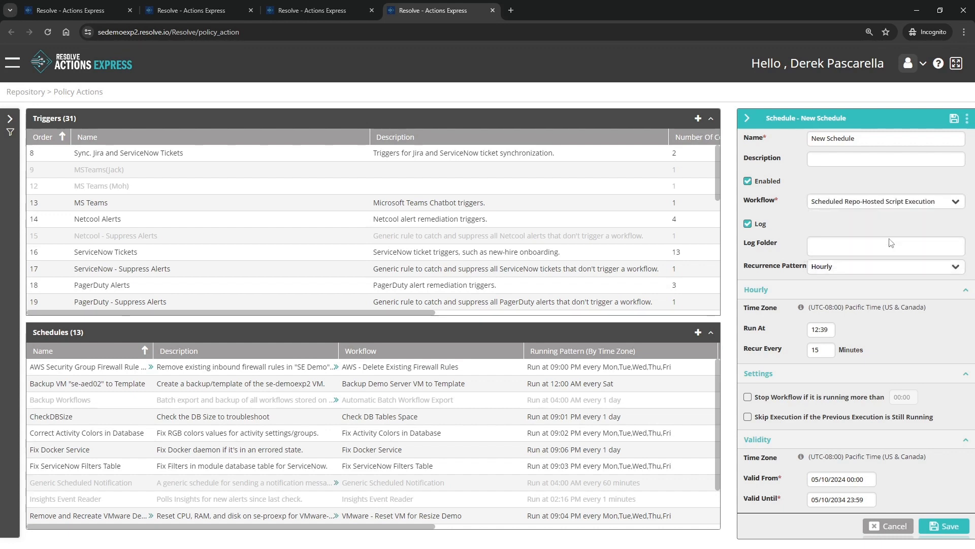
Set the new schedule's log folder to Schedules
left_click(827, 248)
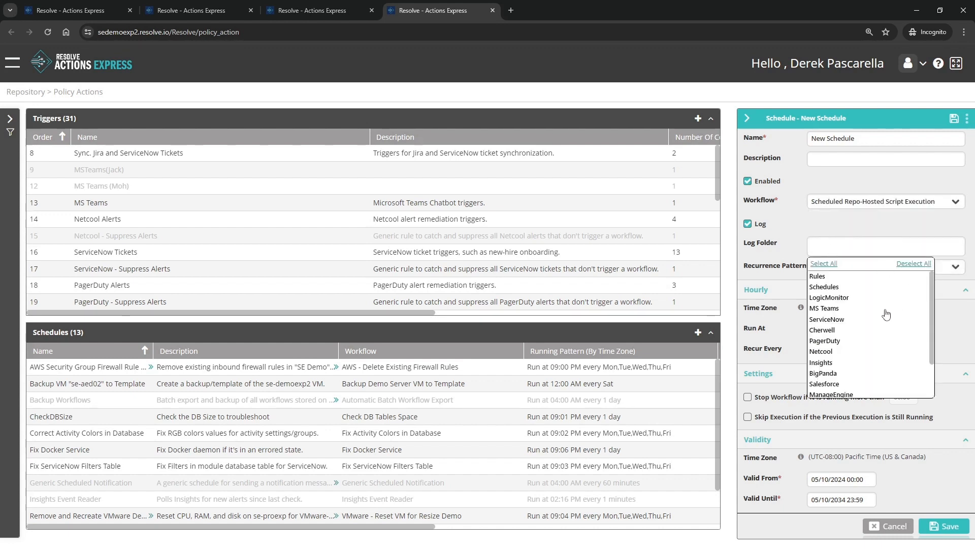
scroll(886, 314, "down", 3)
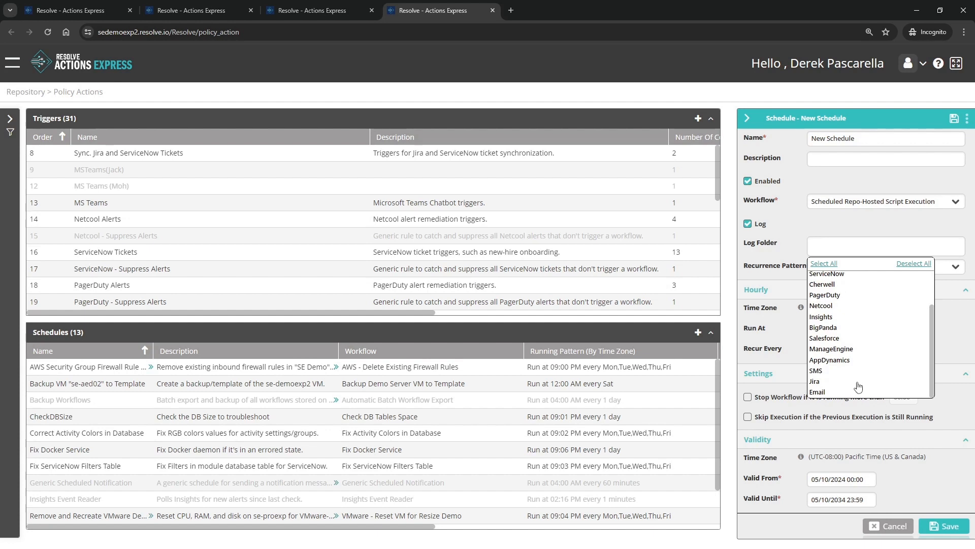
scroll(860, 373, "up", 3)
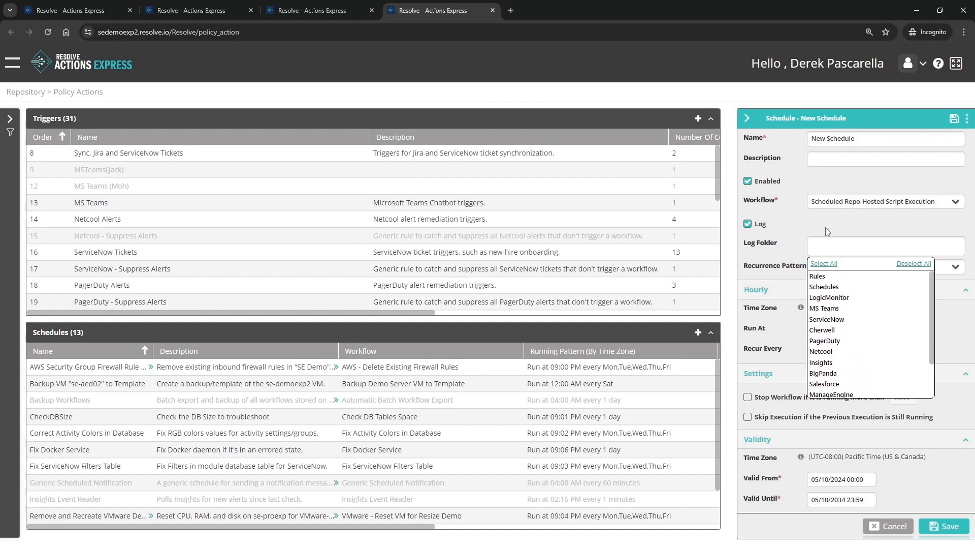
left_click(823, 287)
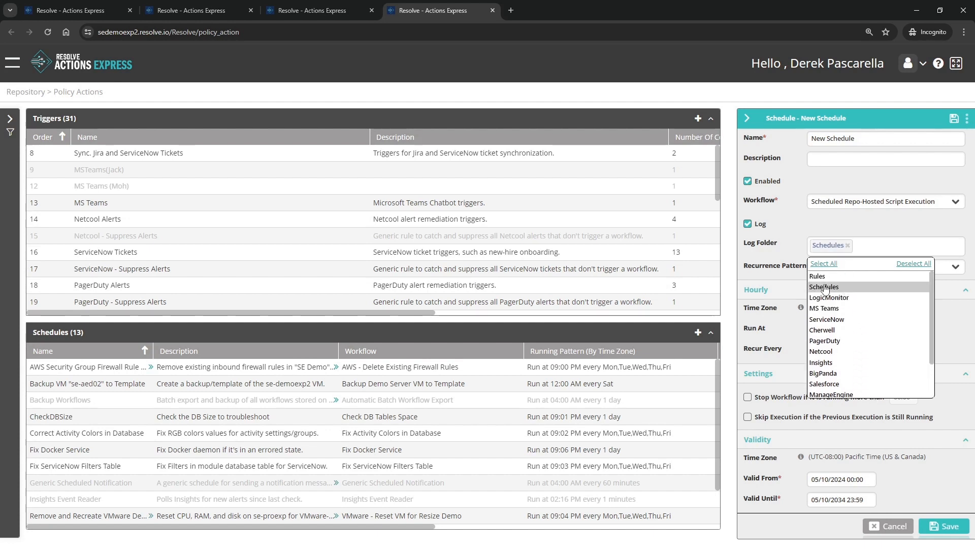
left_click(786, 290)
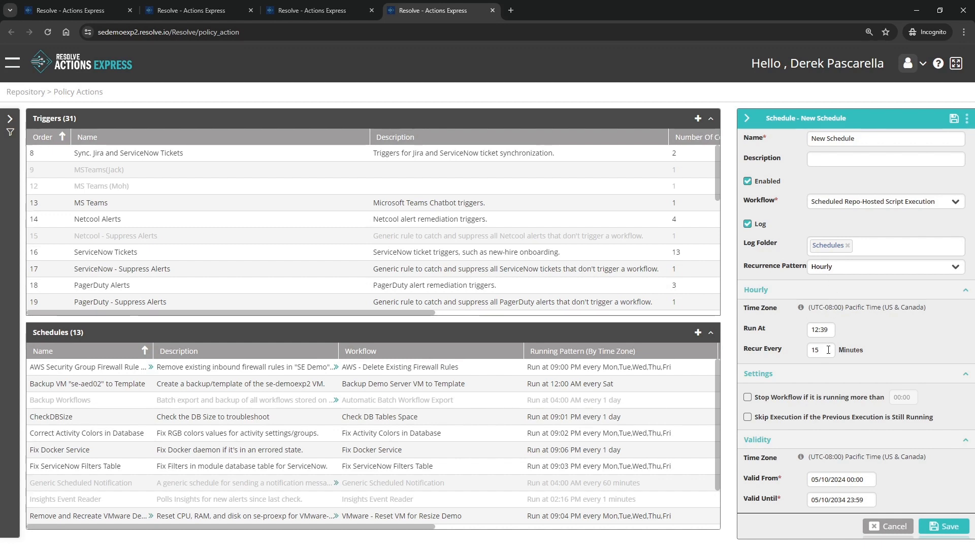
Try the Daily and Monthly recurrence patterns on the new schedule, using the Between time range for Monthly
left_click(838, 268)
left_click(838, 285)
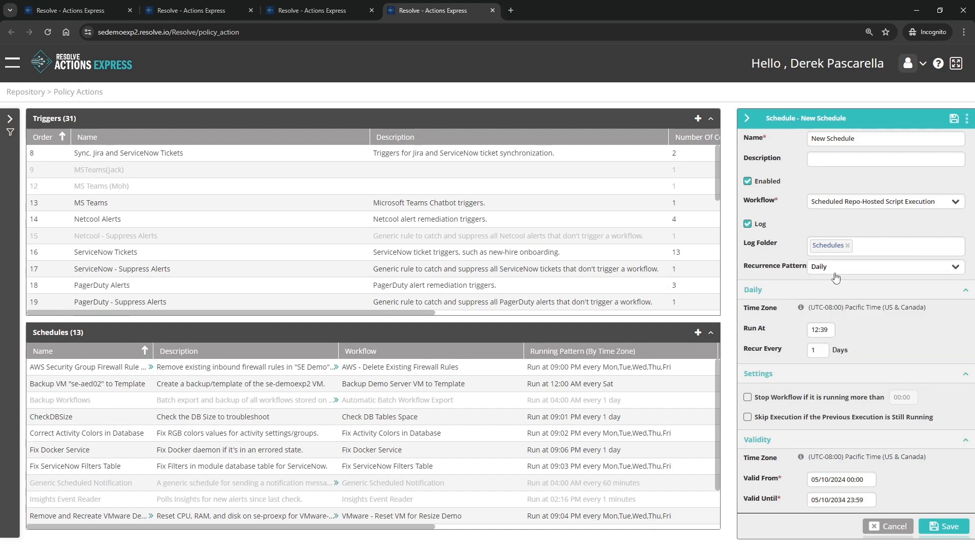
left_click(831, 268)
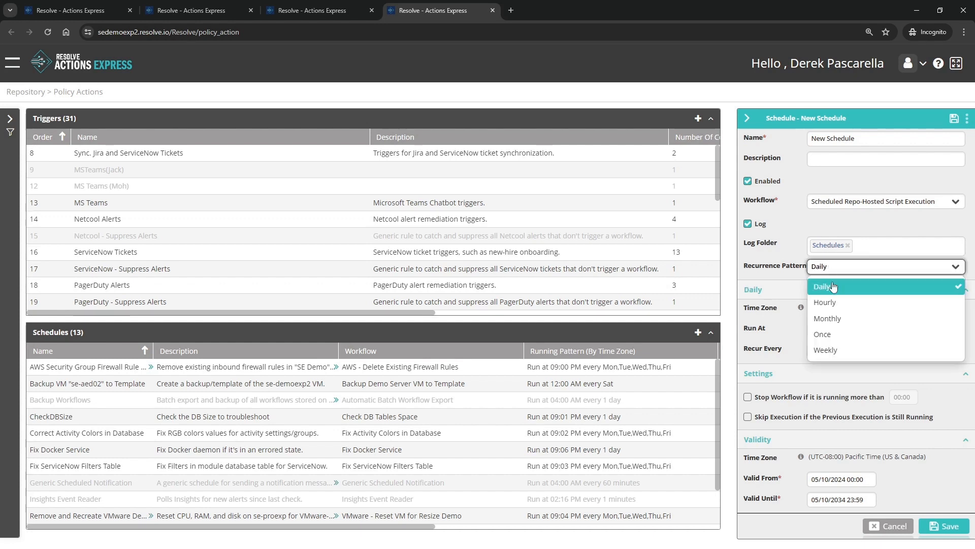
left_click(838, 319)
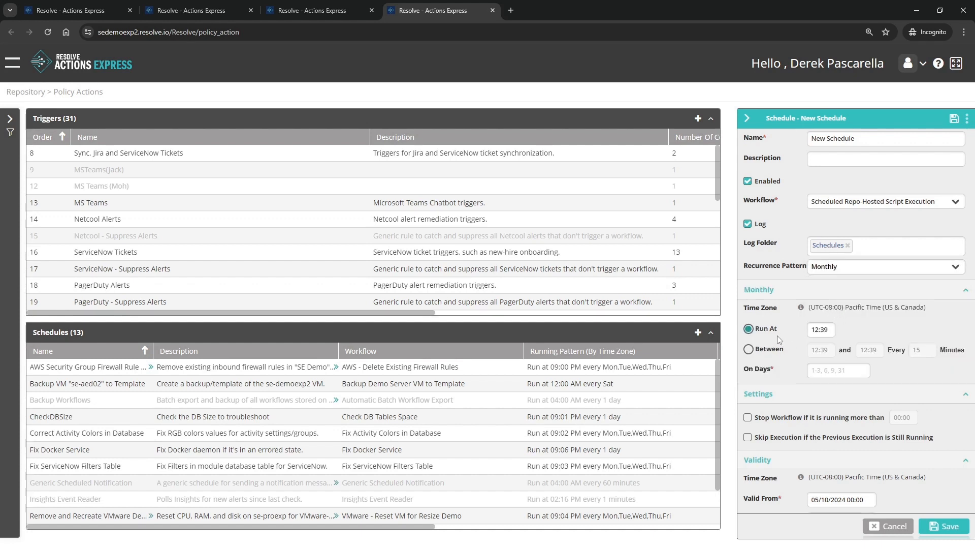
left_click(777, 351)
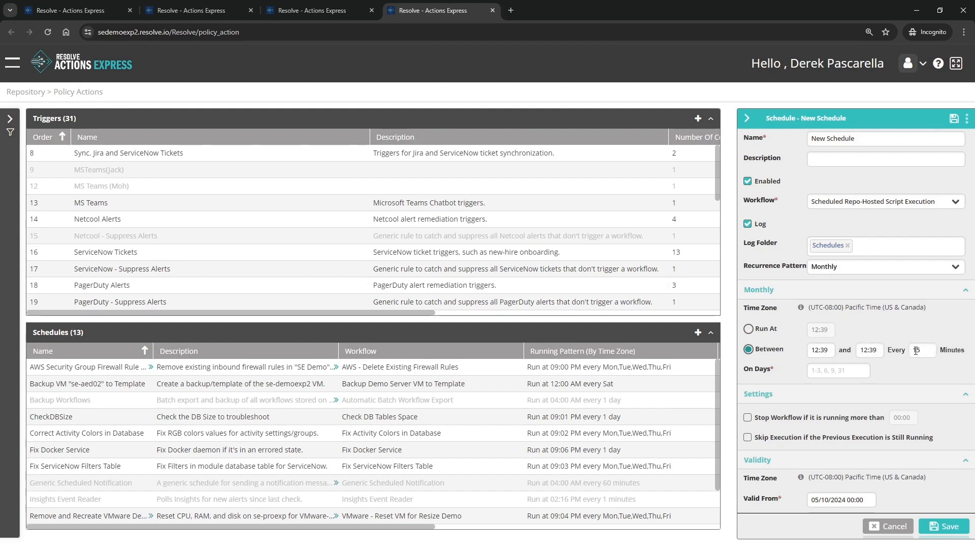
left_click(840, 367)
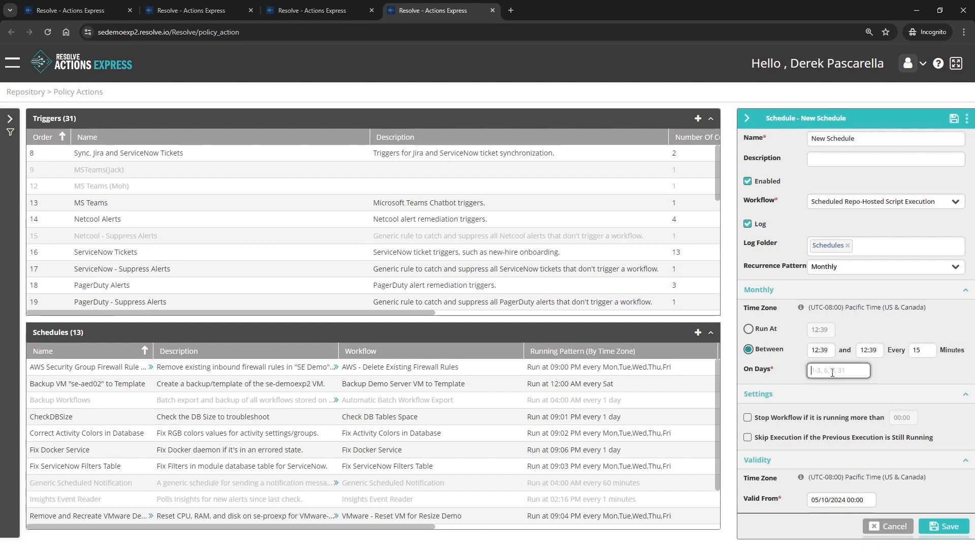
Set the schedule's recurrence pattern to Weekly, running within a Between time range
left_click(842, 268)
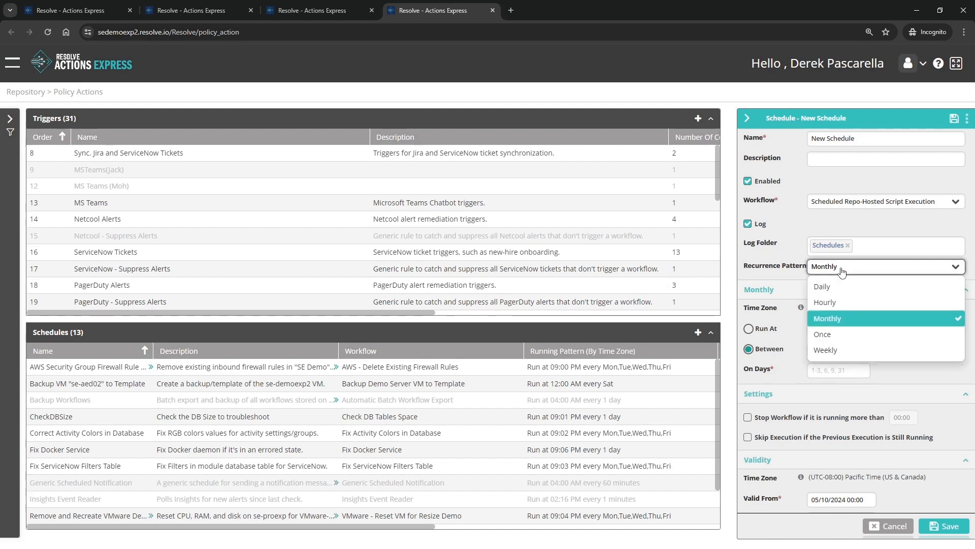
left_click(841, 349)
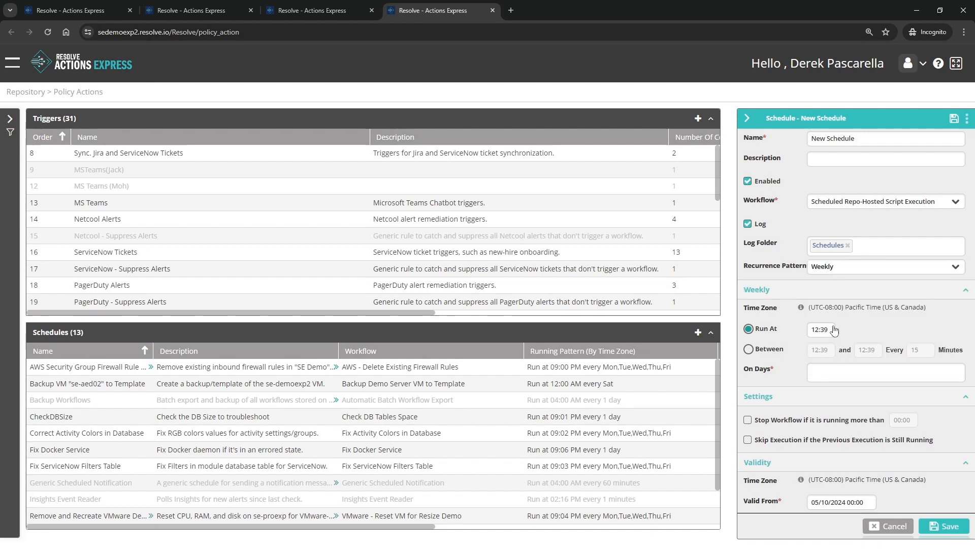
left_click(828, 374)
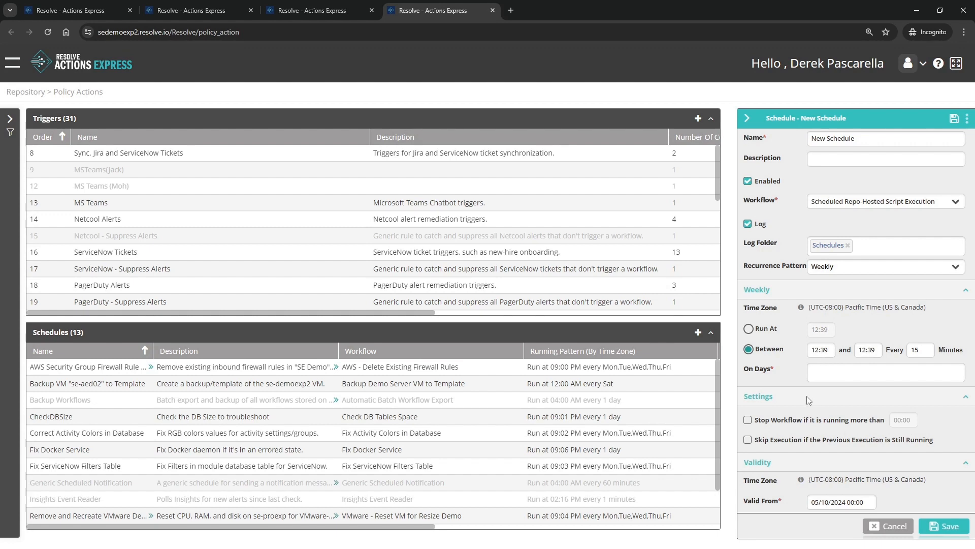
Try the schedule settings for stopping a workflow that runs too long and skipping execution while the previous one is still running
left_click(791, 426)
left_click(864, 426)
left_click(823, 441)
left_click(826, 440)
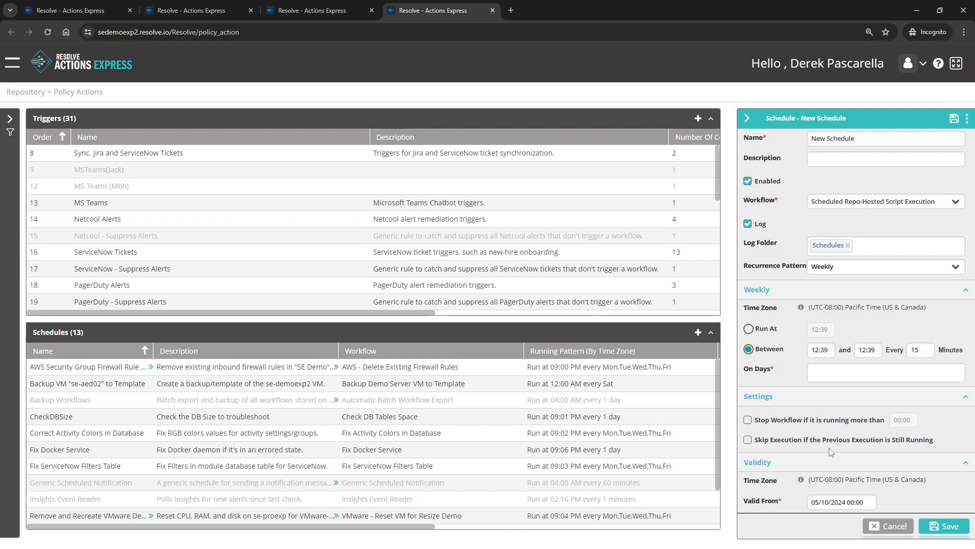
scroll(831, 452, "down", 1)
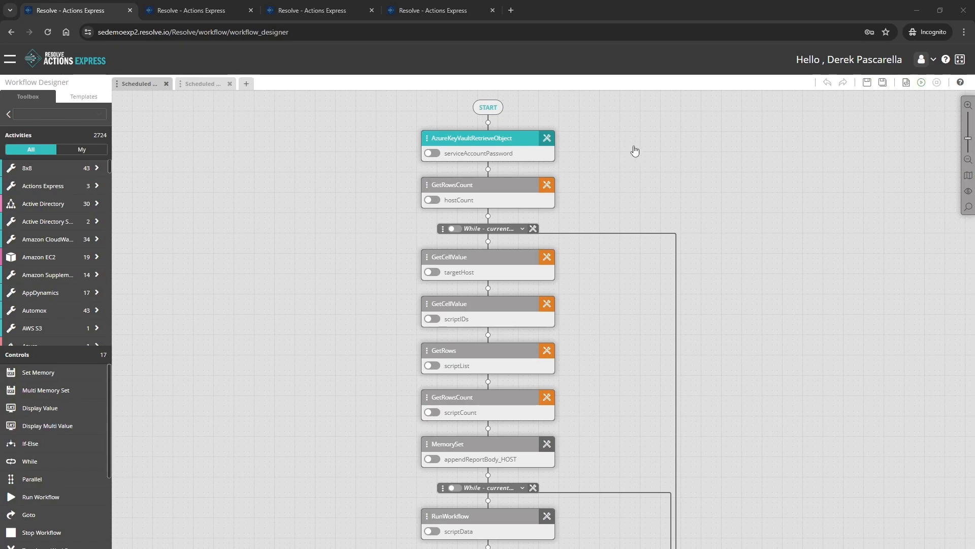
Review the Azure Key Vault retrieval settings of the serviceAccountPassword activity in the workflow designer, and close them without saving
left_click(547, 145)
left_click(547, 147)
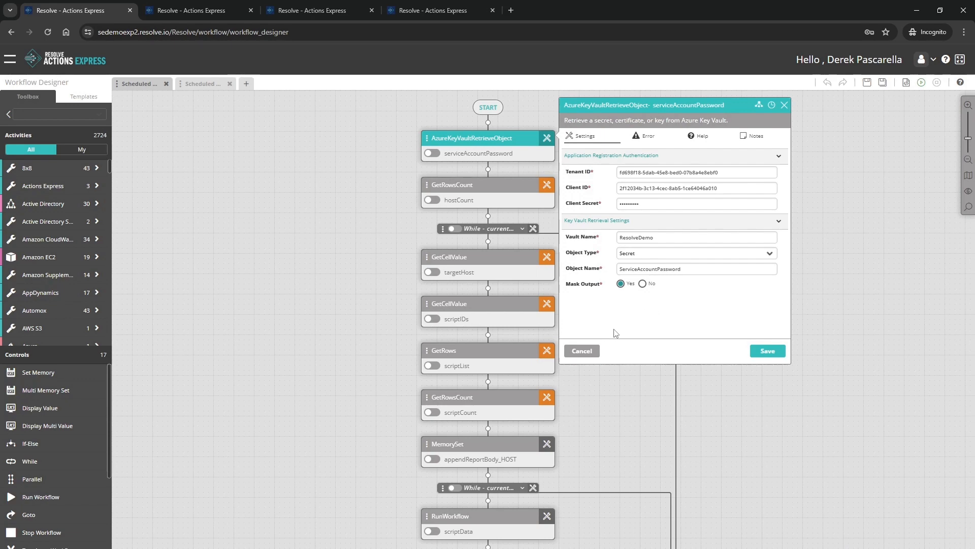
left_click(586, 352)
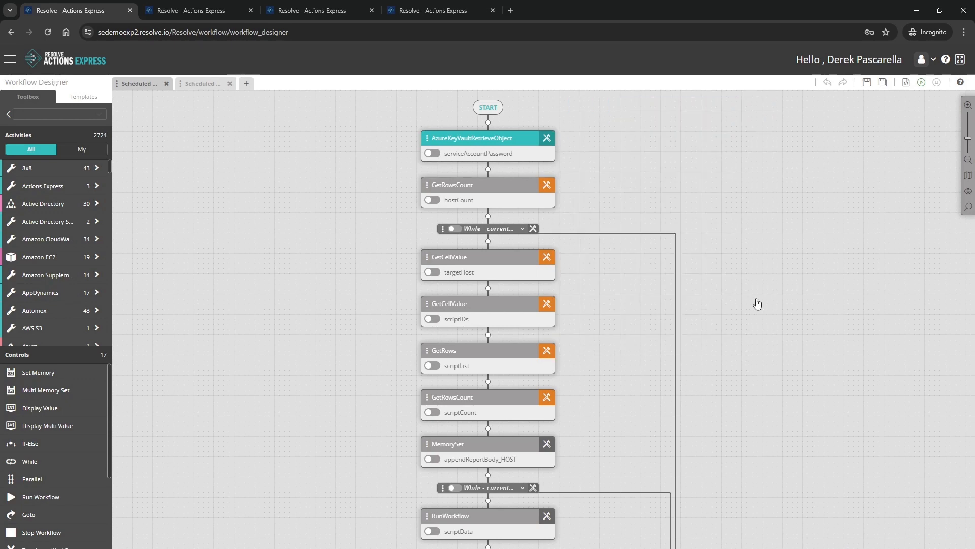
scroll(757, 303, "down", 1)
scroll(761, 304, "down", 2)
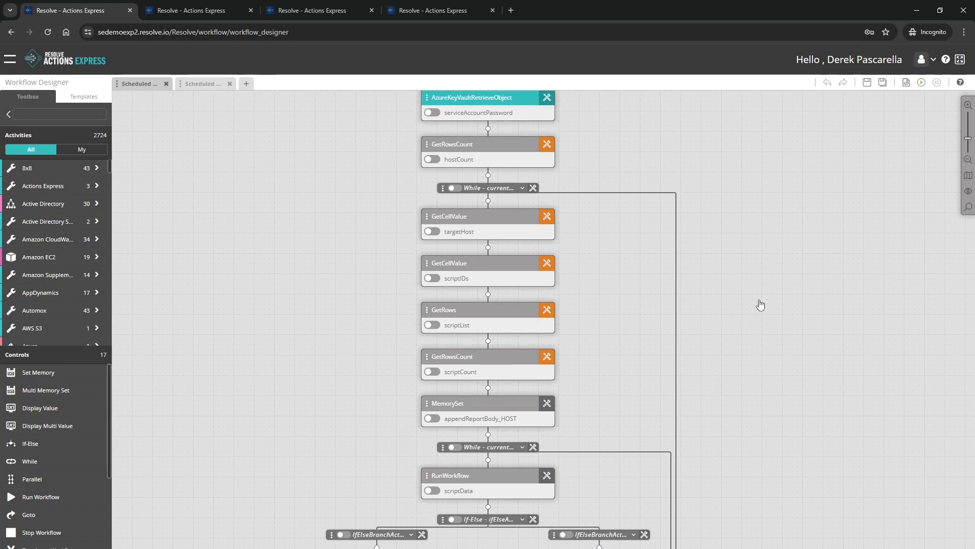
Review the child workflow and variables configured in the scriptData RunWorkflow activity inside the inner While loop, and close its settings
scroll(761, 305, "down", 1)
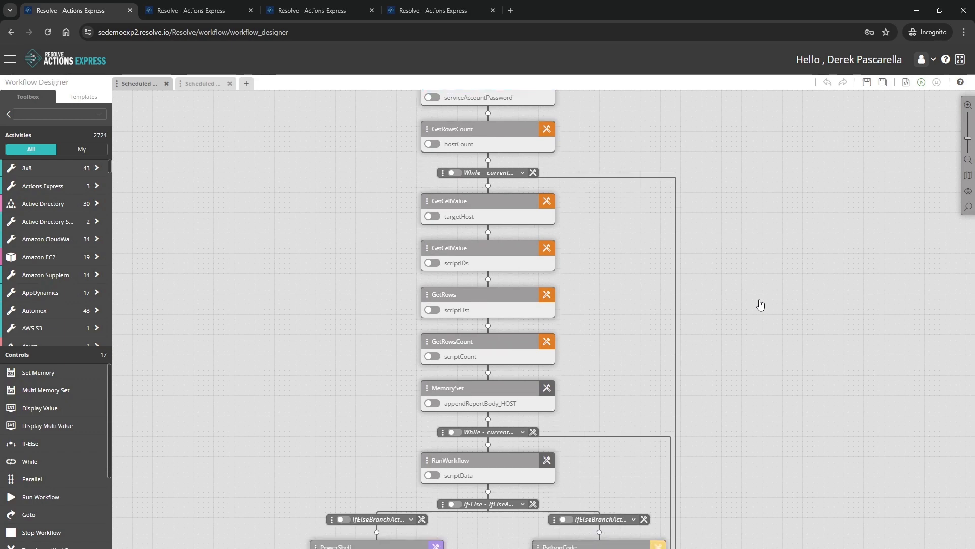
scroll(754, 303, "down", 1)
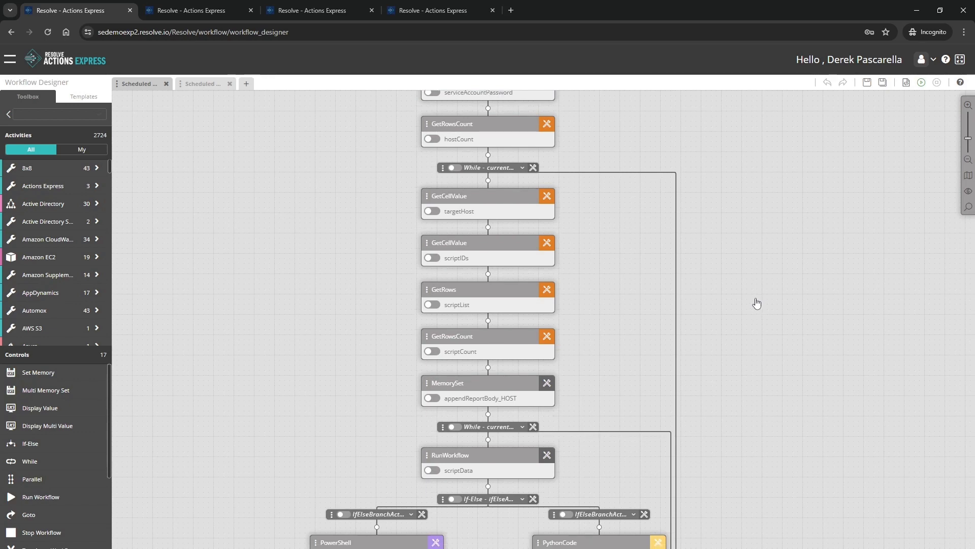
scroll(757, 303, "down", 5)
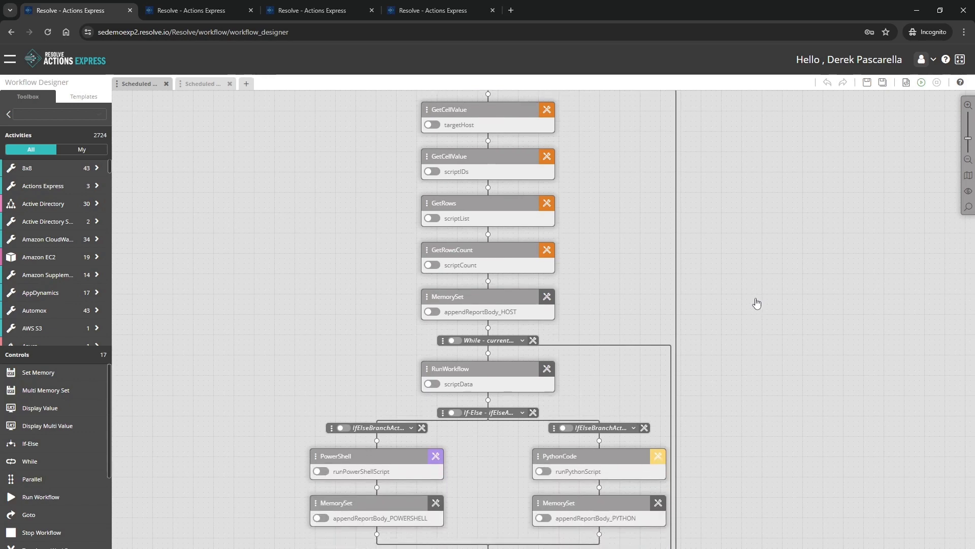
scroll(757, 303, "down", 4)
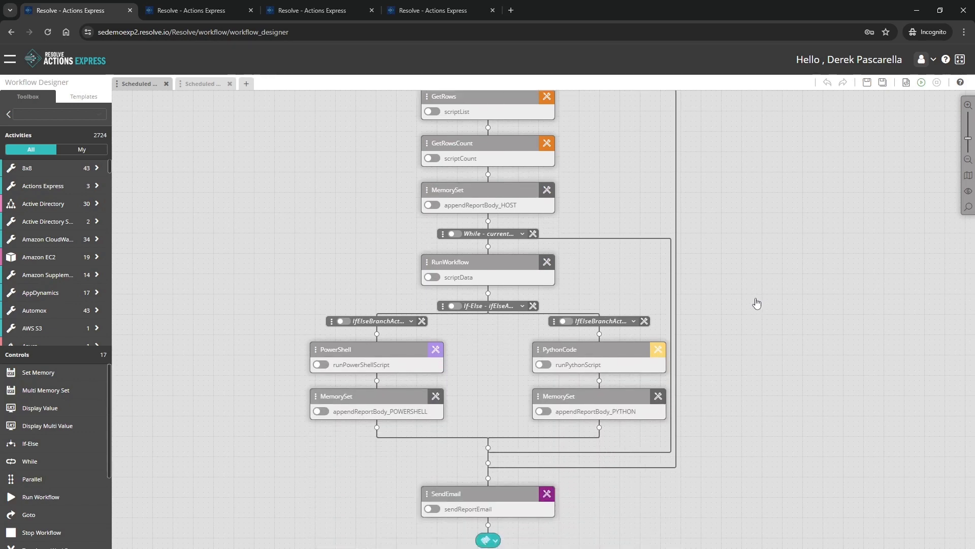
left_click(546, 265)
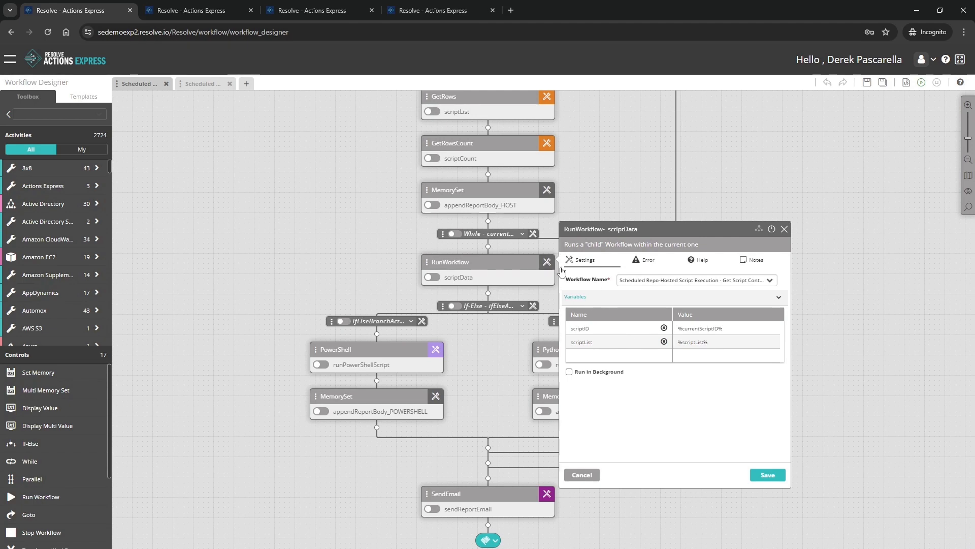
left_click(546, 262)
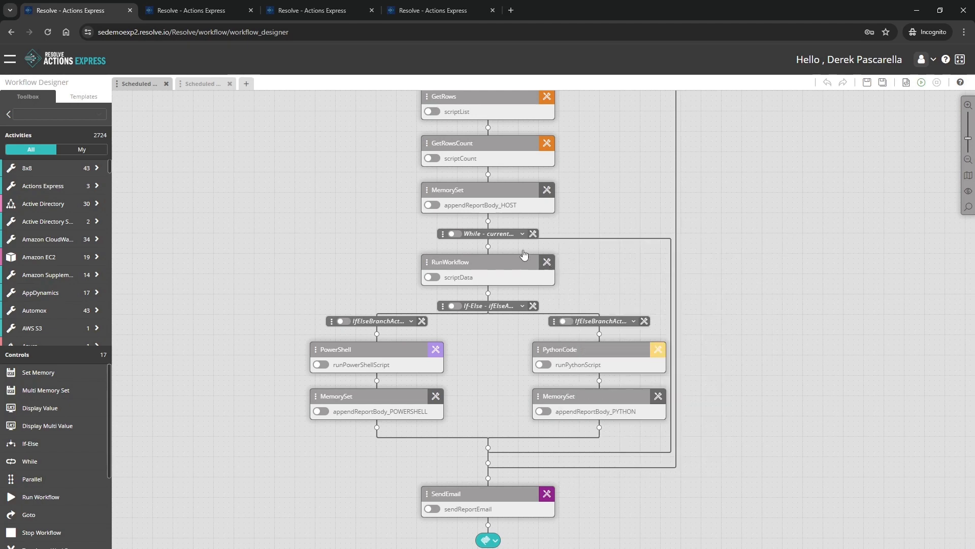
In the child workflow, check the condition of the If-Else branch that leads to scriptRepository, and cancel without changes
left_click(207, 84)
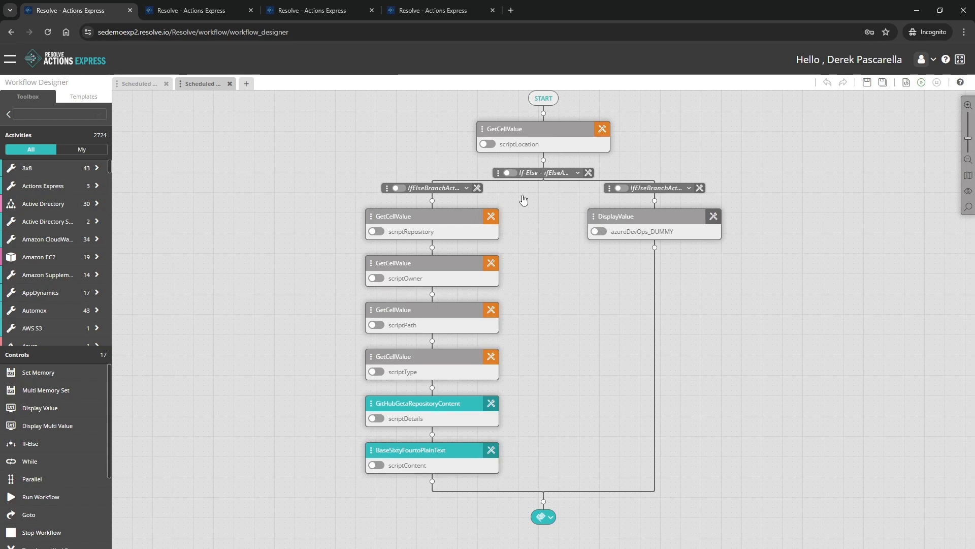
left_click(477, 187)
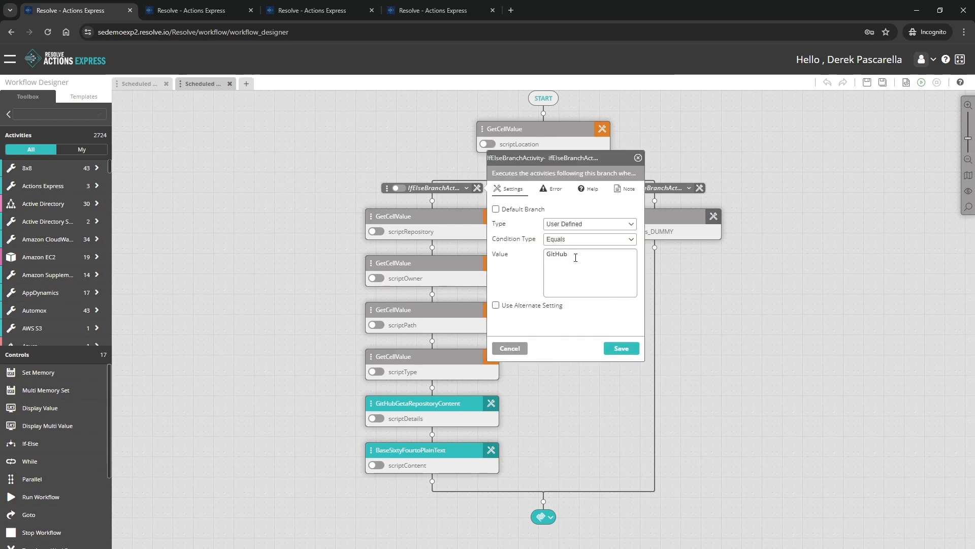
left_click(514, 350)
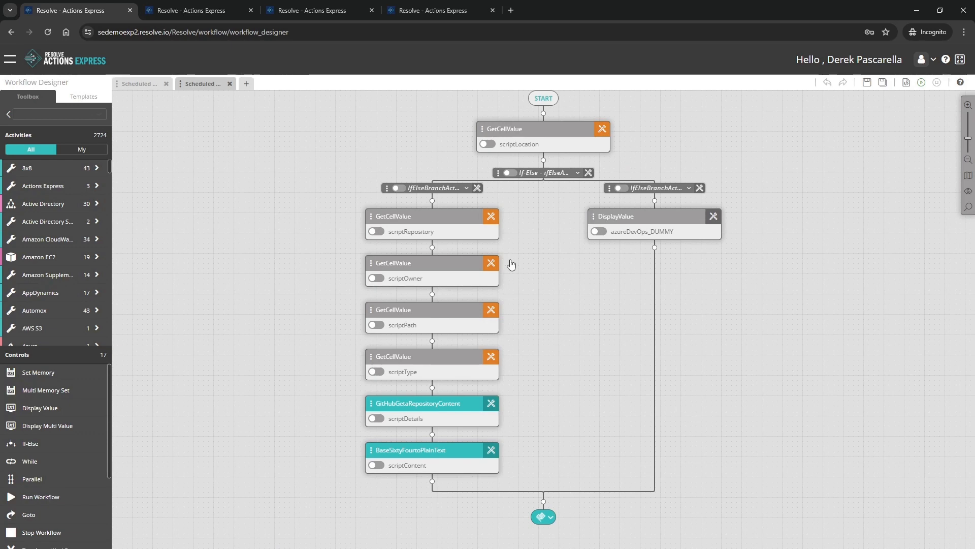
Review the authentication and repository parameters of the scriptDetails GitHub activity, close them, and look over both If-Else branches
scroll(507, 302, "down", 4)
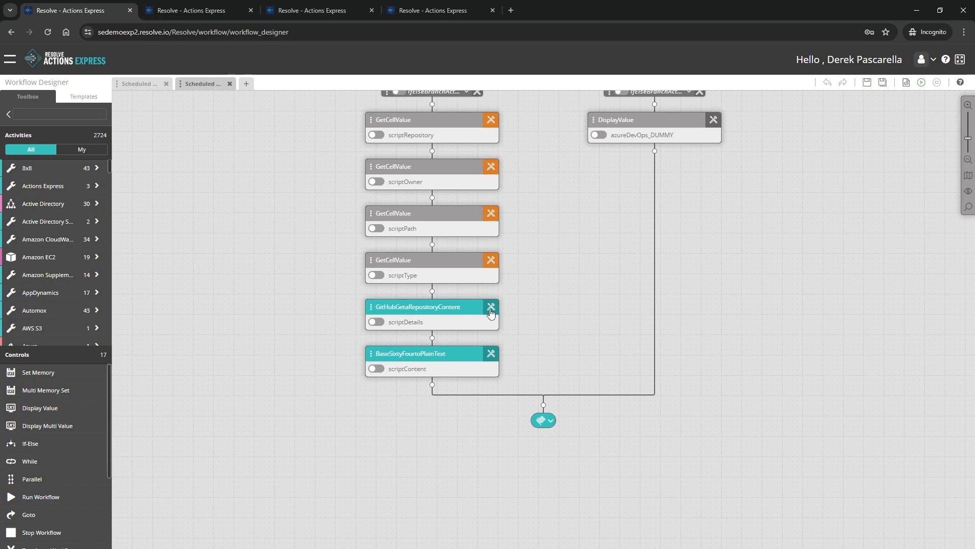
left_click(491, 308)
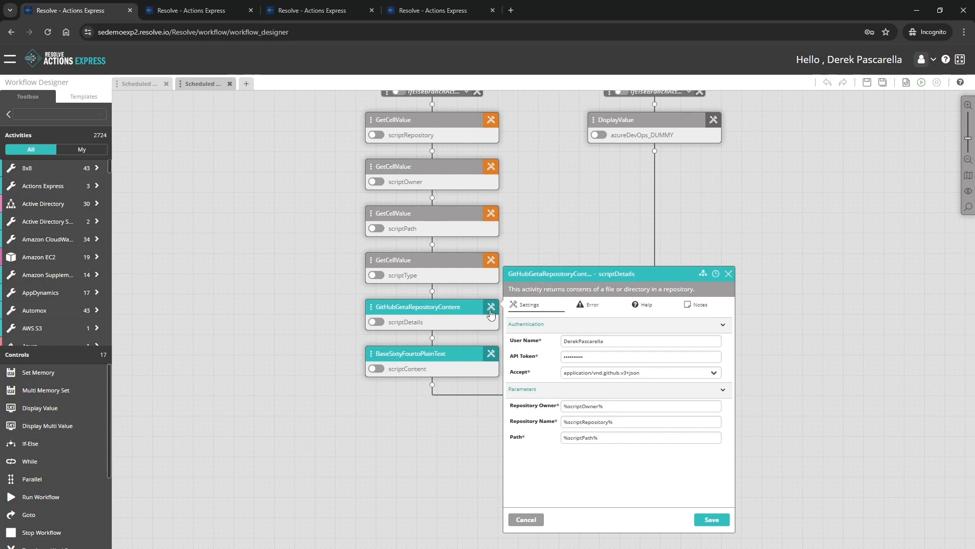
left_click(489, 311)
scroll(572, 337, "up", 2)
scroll(583, 339, "up", 3)
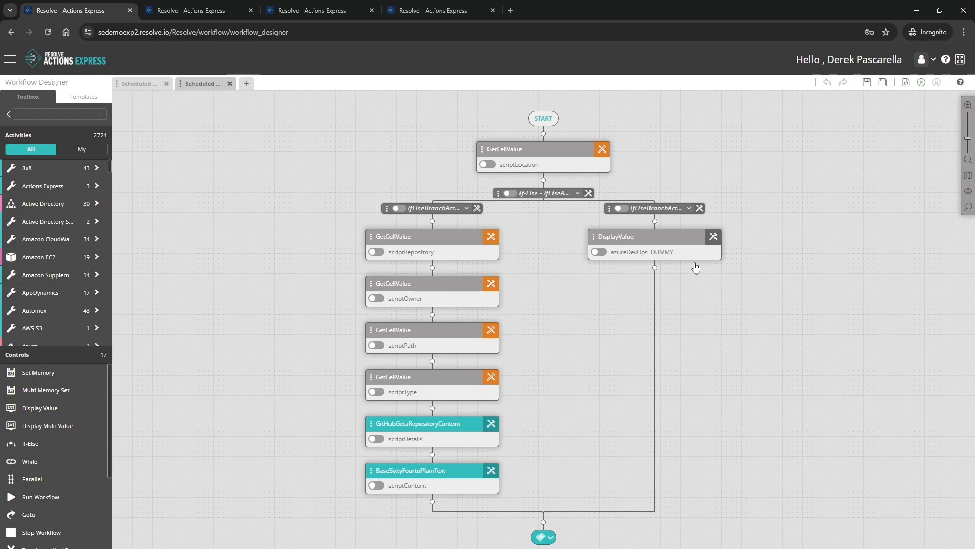
scroll(696, 268, "down", 1)
scroll(696, 268, "down", 1)
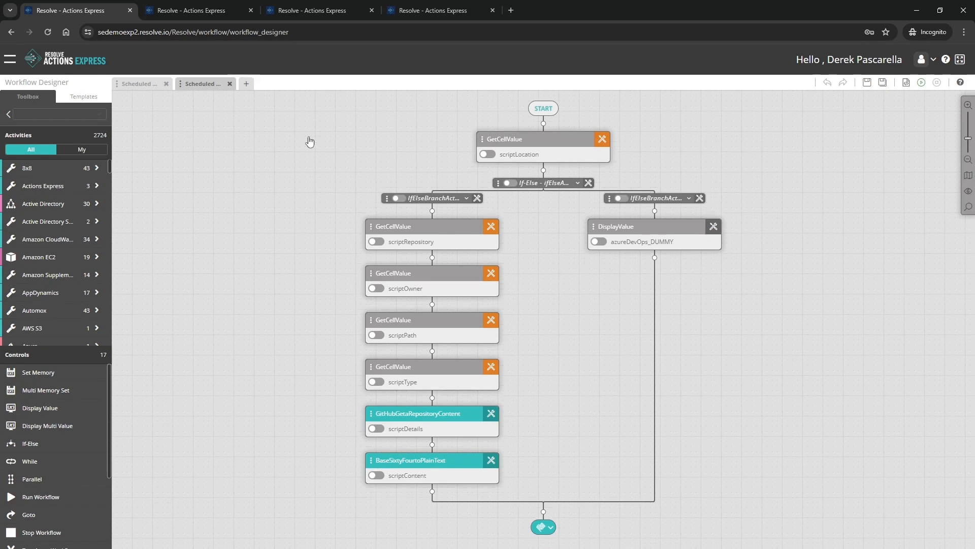
Return to the parent workflow and review the host, credential and script code settings of the runPowerShellScript activity, closing them unchanged
left_click(142, 85)
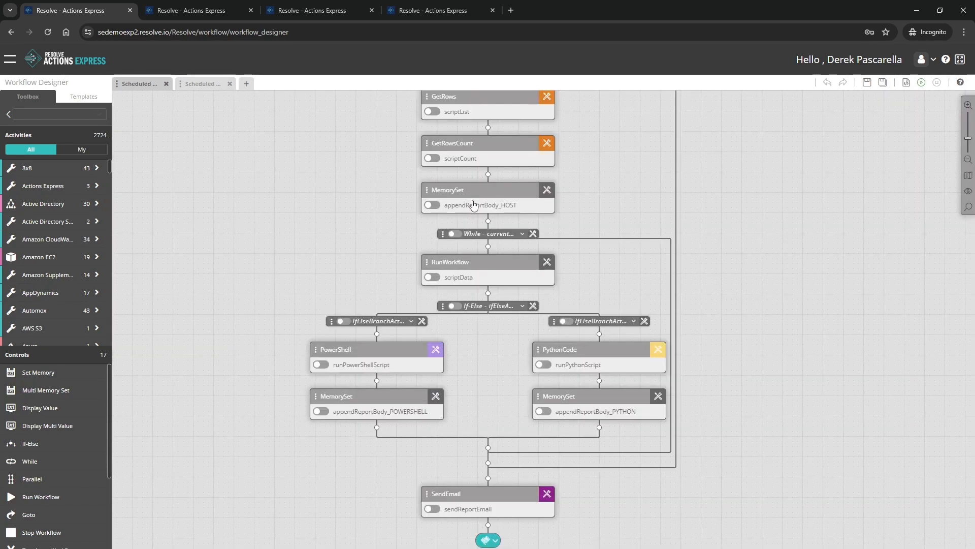
scroll(444, 282, "down", 2)
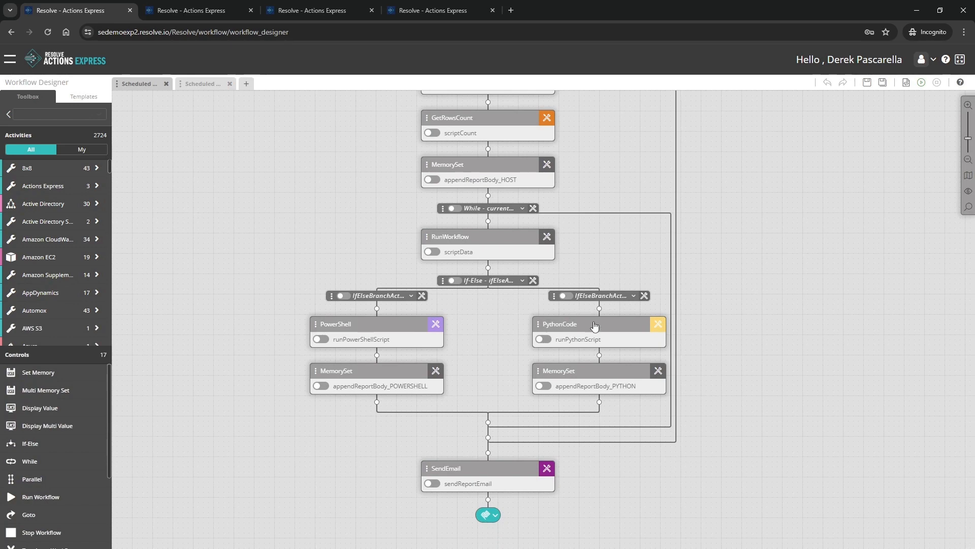
left_click(436, 324)
scroll(709, 366, "down", 1)
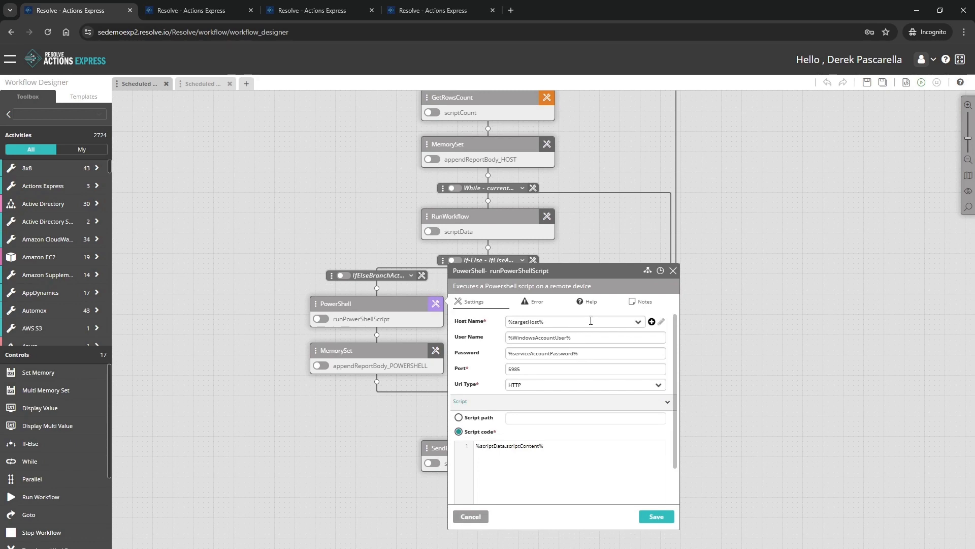
left_click(436, 308)
Review the recipients, subject and body of the sendReportEmail activity at the workflow's end, and close its settings without saving
scroll(509, 331, "down", 4)
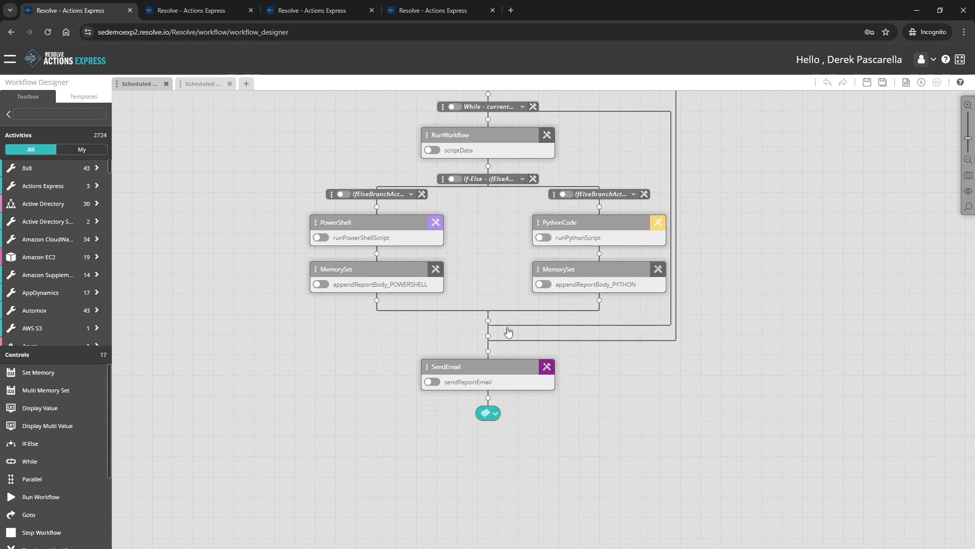
scroll(509, 332, "down", 2)
left_click(546, 323)
scroll(540, 342, "down", 1)
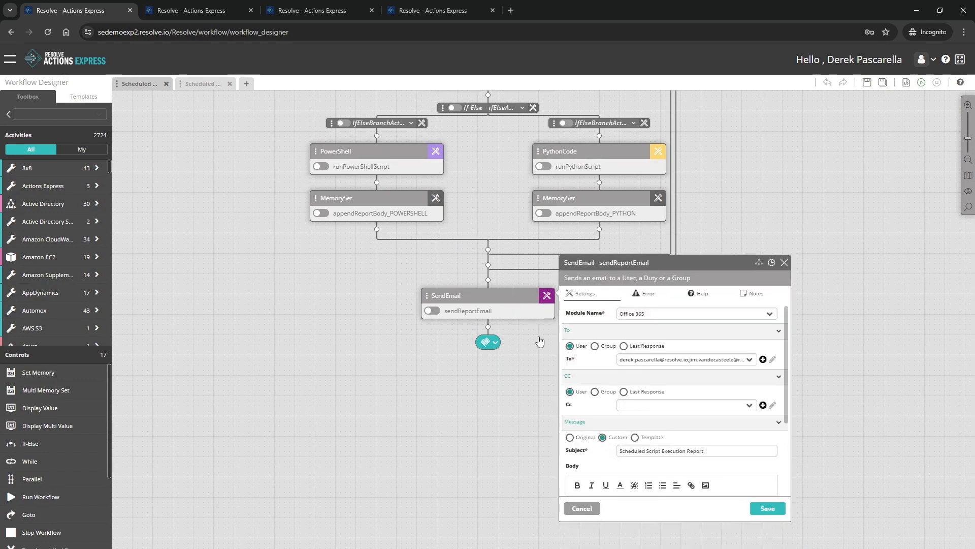
left_click_drag(787, 339, 787, 368)
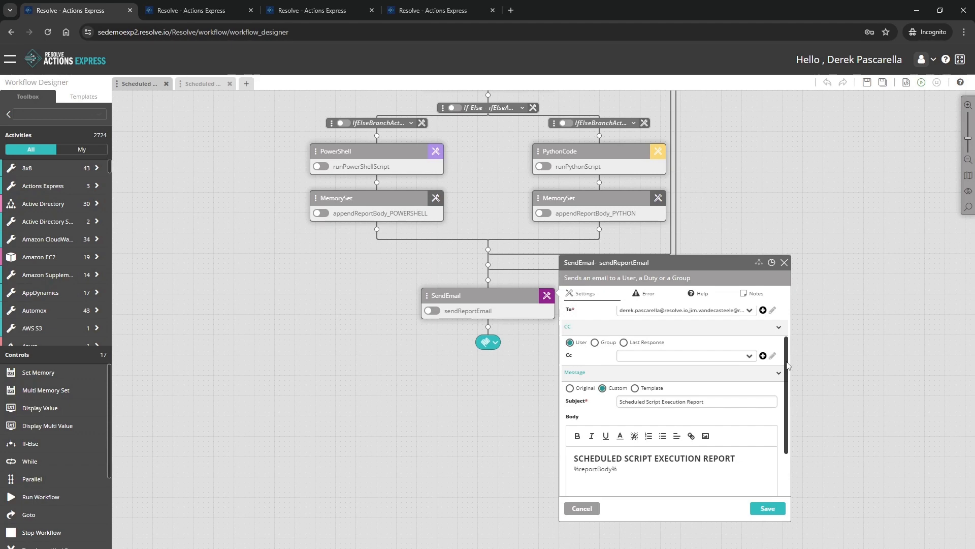
left_click(785, 264)
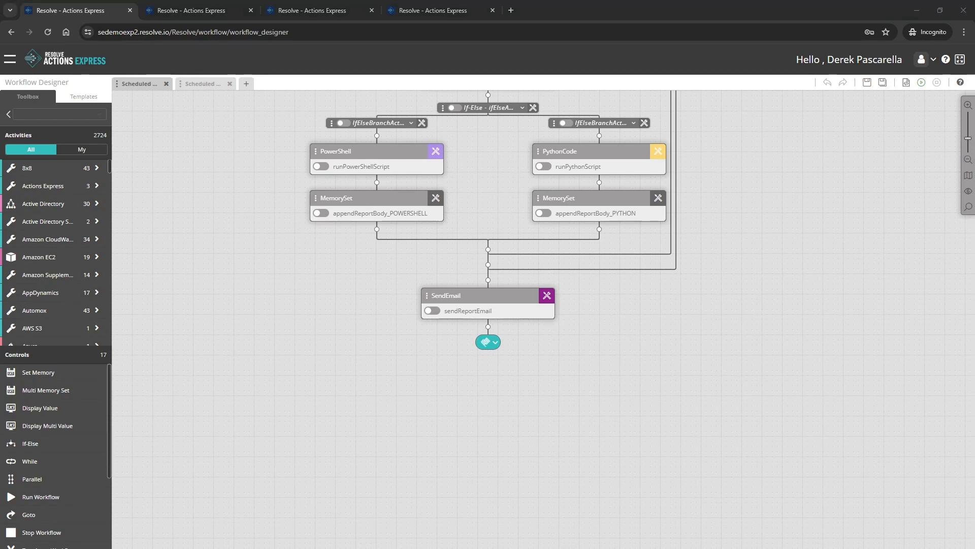
Run the workflow and view the full result of the scriptContent activity in the execution log, closing it when read
left_click(921, 83)
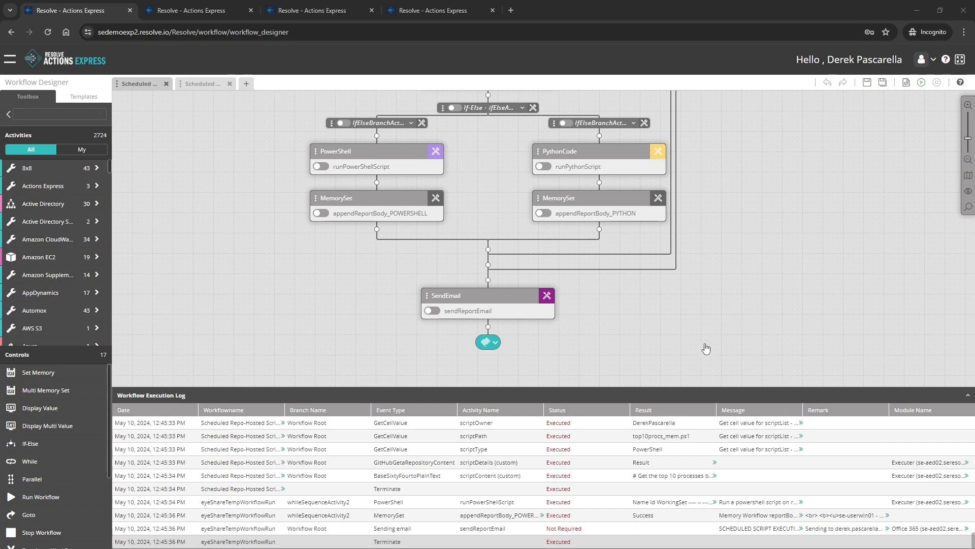
left_click(714, 476)
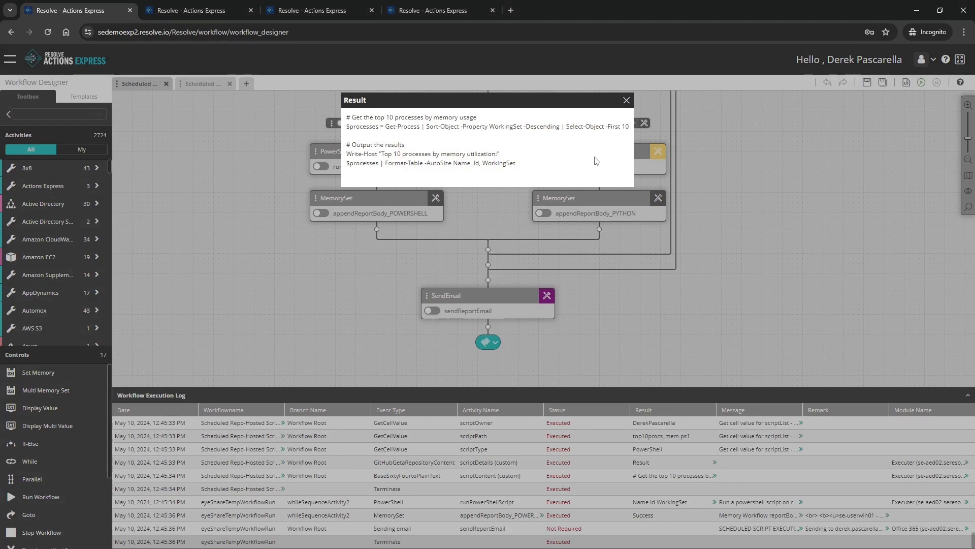
left_click(627, 100)
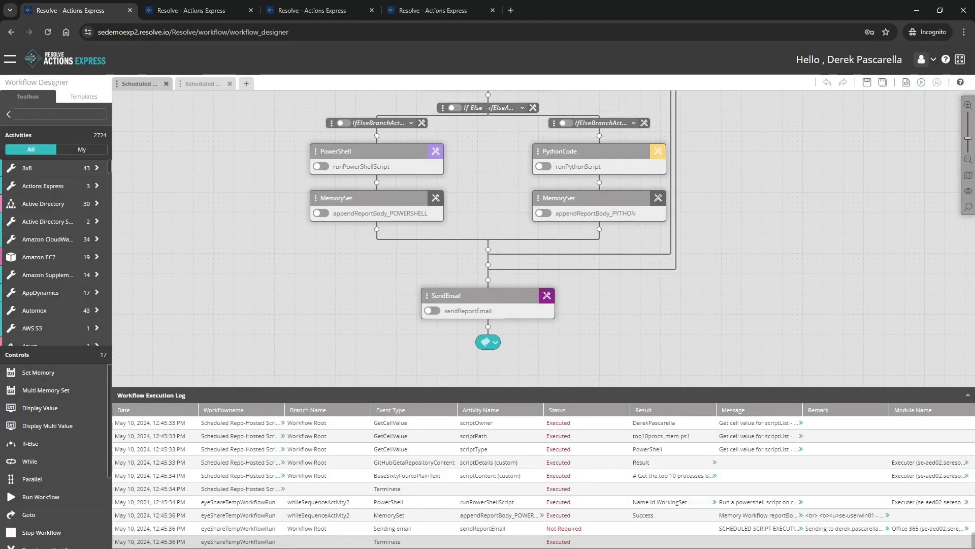
Switch to the Scheduled Script Execution Report email in Outlook, examine each host's script output through to the end, and close the message
key("alt+Tab")
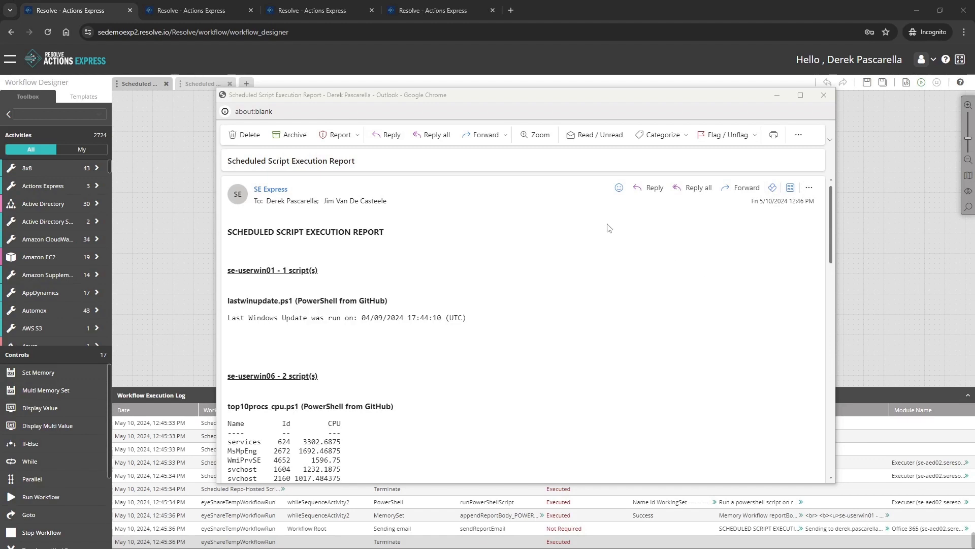
scroll(571, 249, "down", 1)
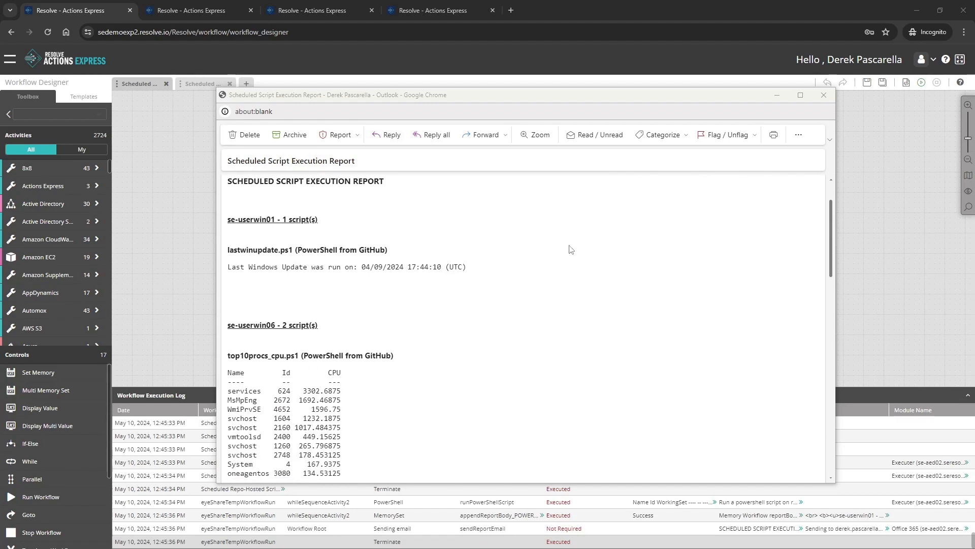
double_click(305, 219)
left_click(305, 219)
left_click(348, 226)
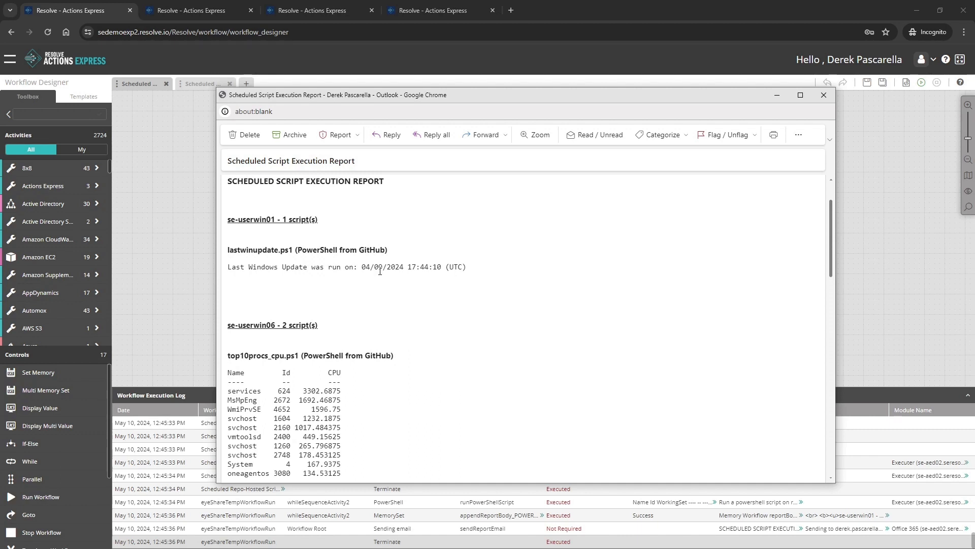
scroll(398, 286, "down", 3)
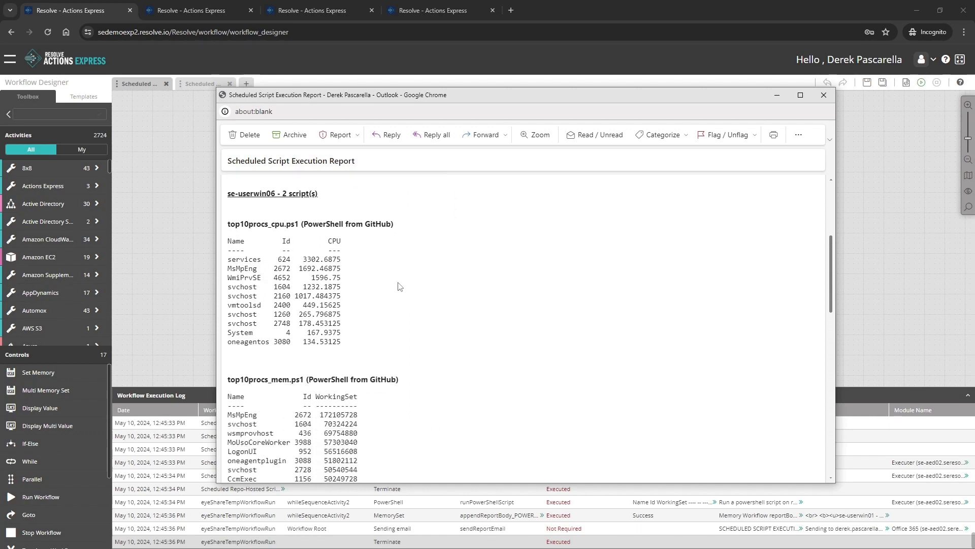
scroll(589, 295, "up", 1)
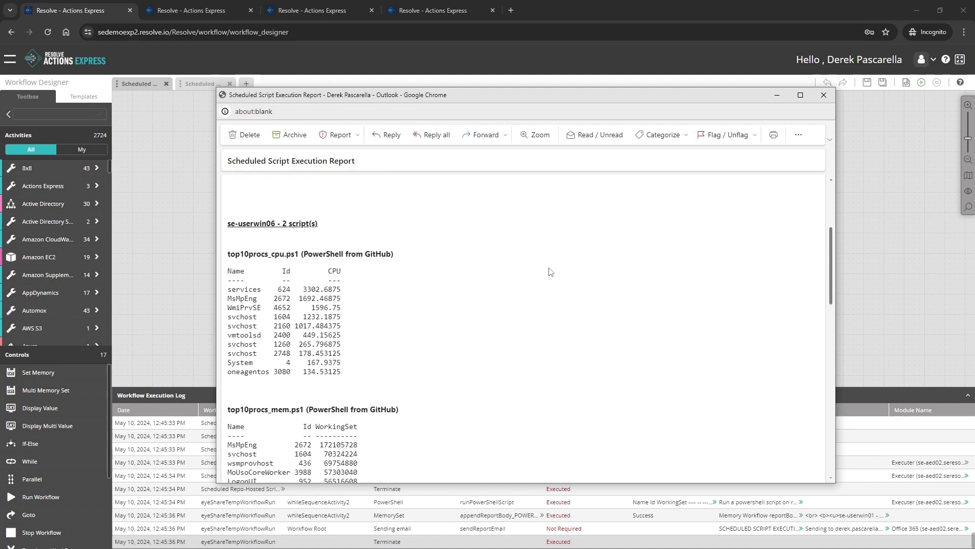
scroll(542, 288, "down", 5)
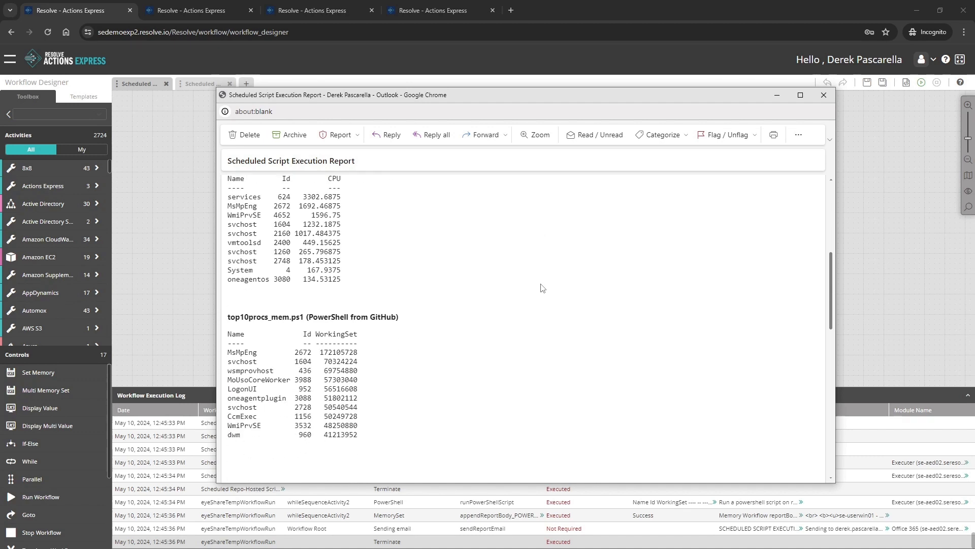
scroll(543, 288, "down", 3)
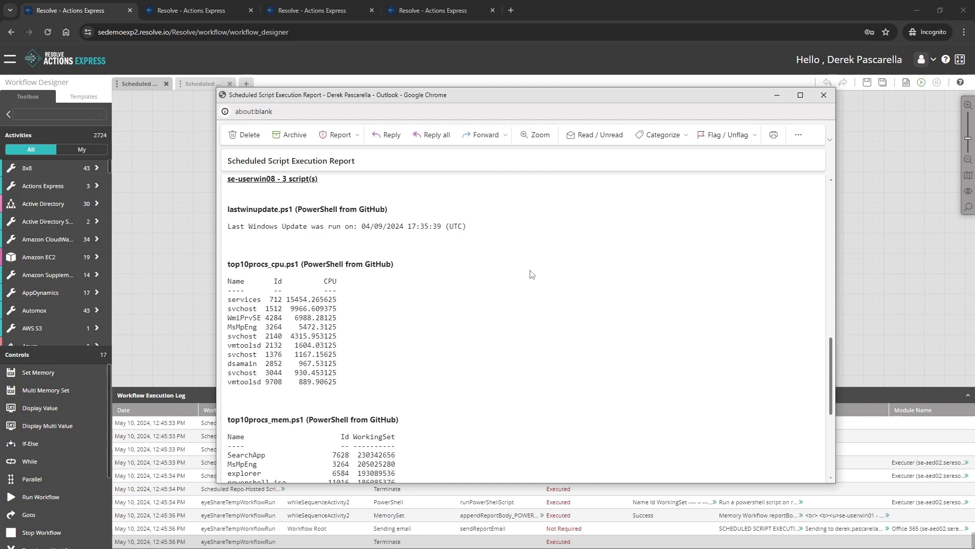
scroll(532, 275, "down", 3)
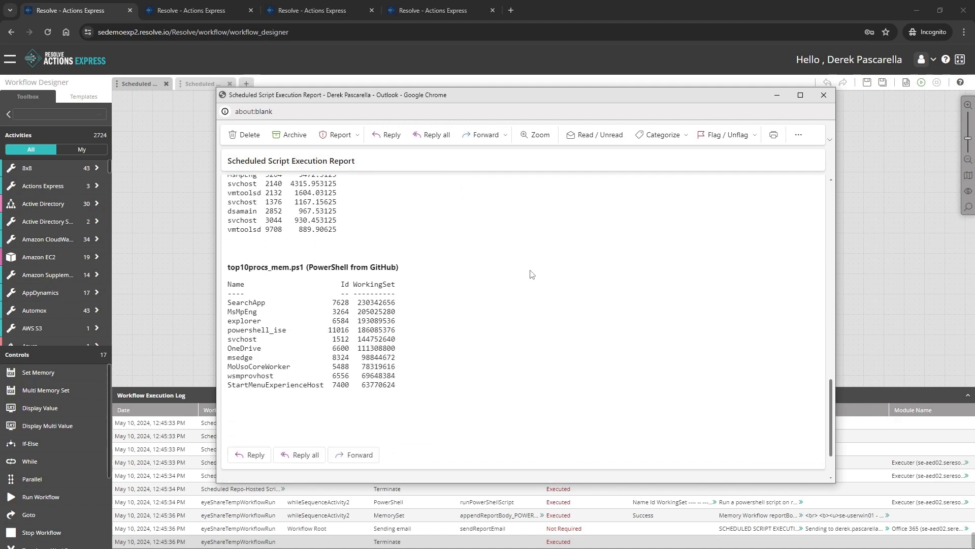
left_click(825, 97)
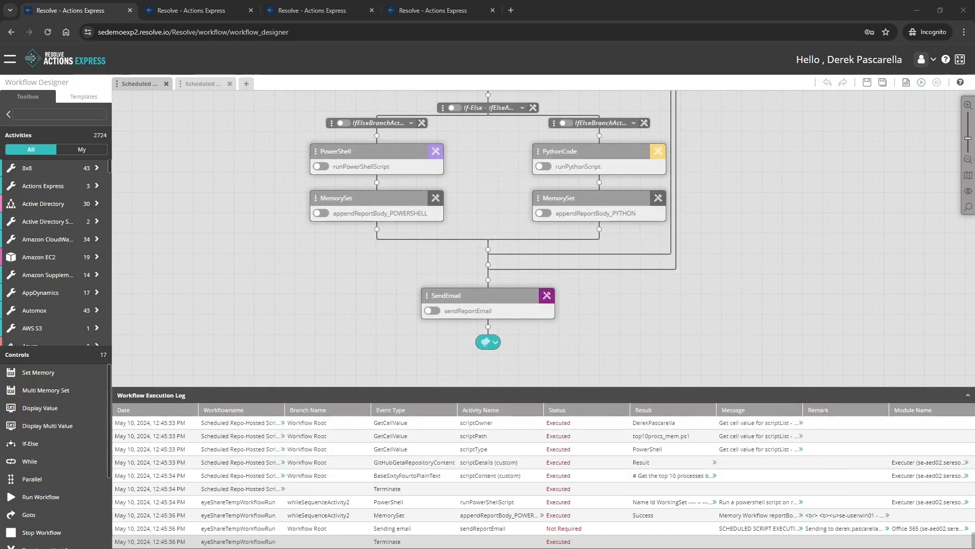